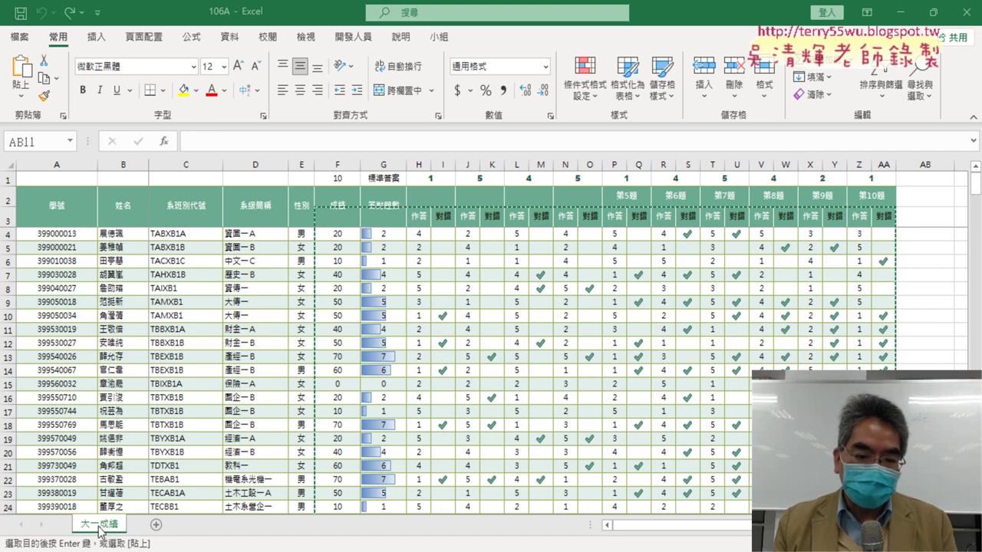
Try to duplicate the score sheet, dismissing the cannot-copy-sheet errors each time
left_click(107, 529)
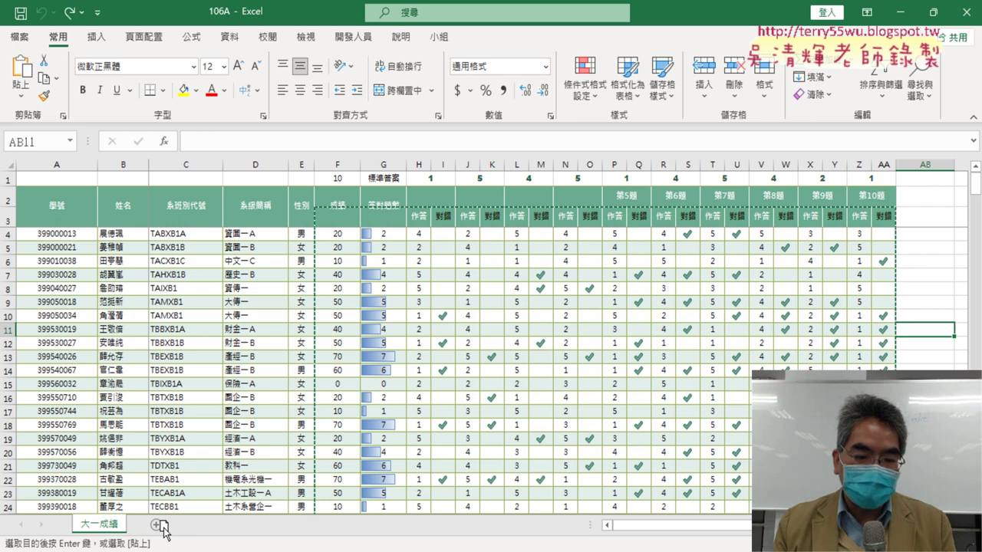
left_click(161, 526)
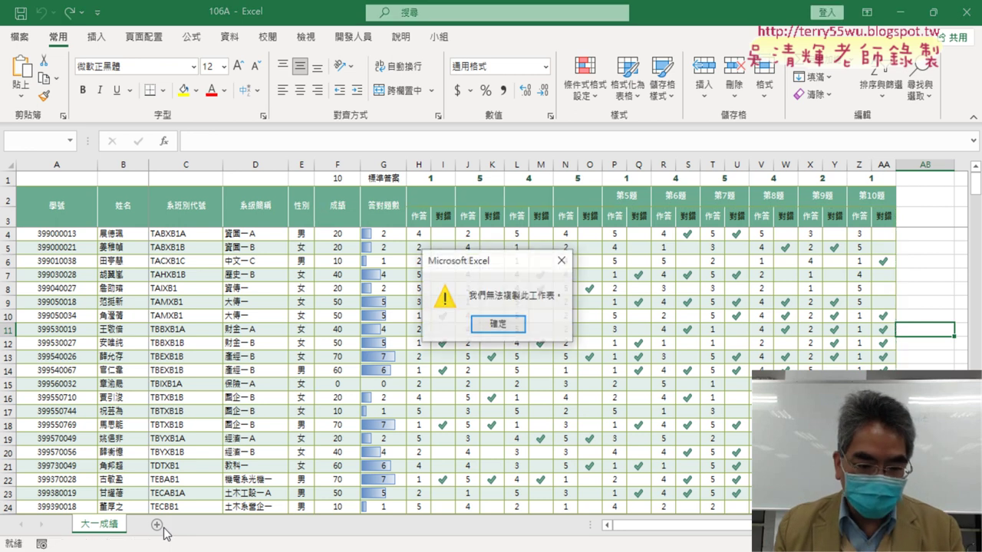
key("Return")
left_click(301, 383)
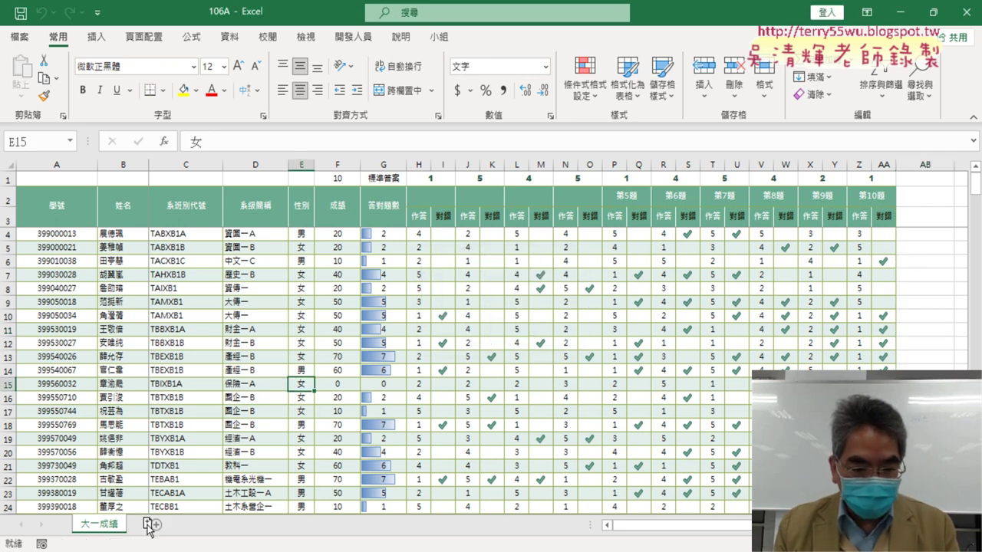
left_click_drag(148, 526, 150, 526)
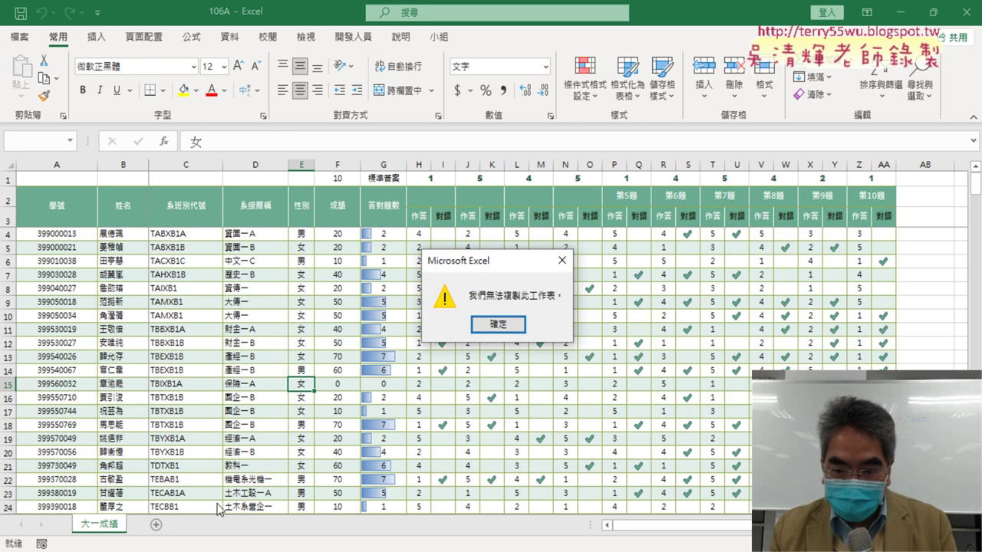
left_click(500, 324)
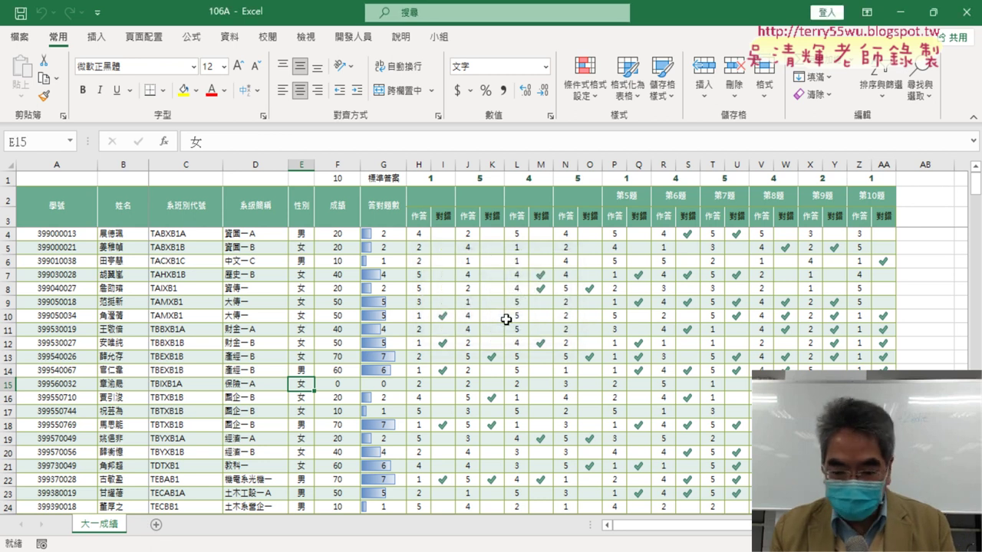
Select row 4 and freeze the three header rows above it with Freeze Panes
scroll(472, 478, "up", 4)
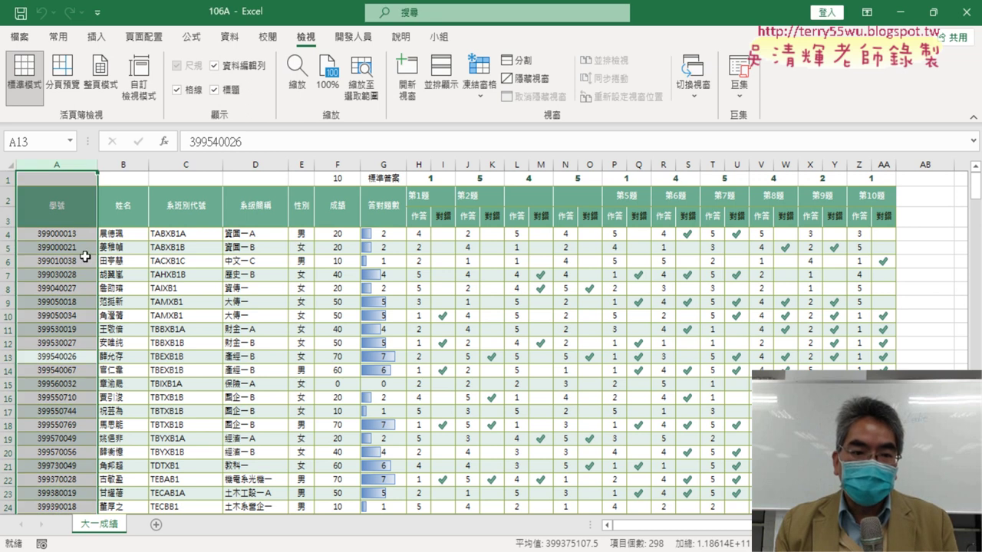
scroll(396, 338, "down", 2)
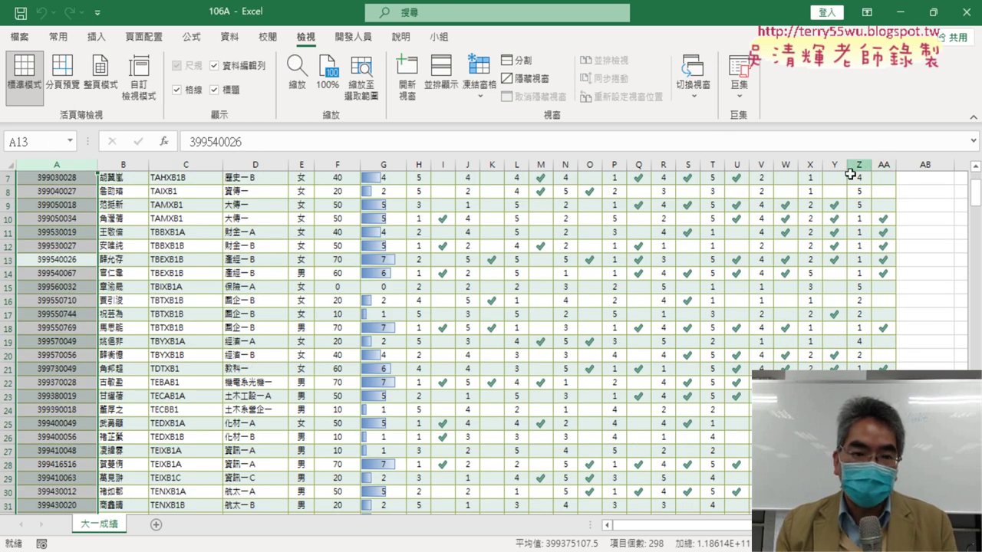
scroll(328, 356, "up", 2)
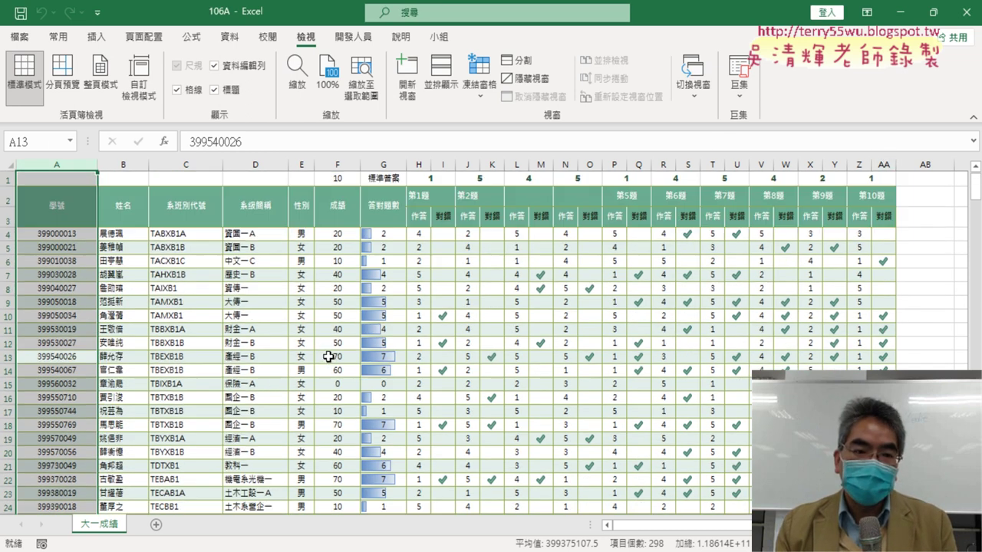
left_click(7, 233)
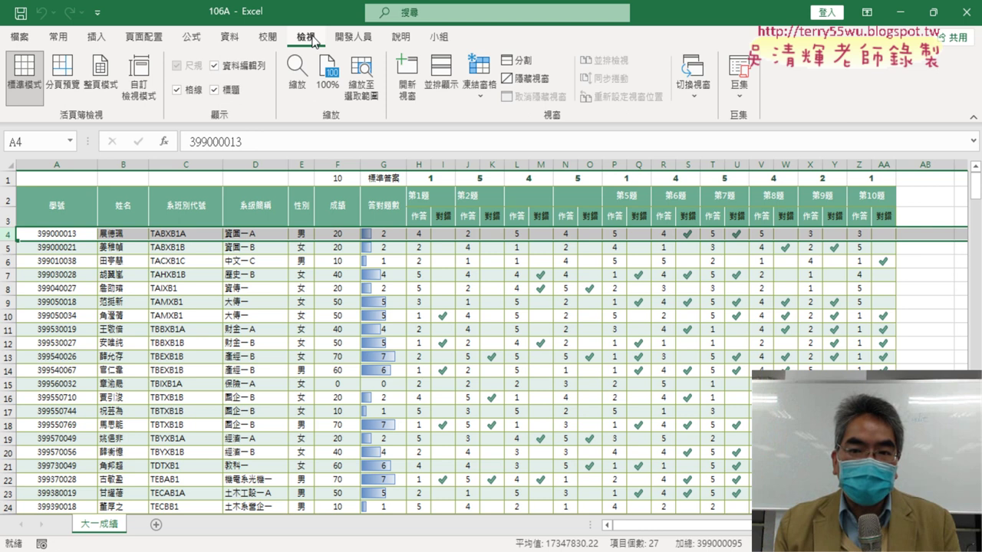
left_click(478, 96)
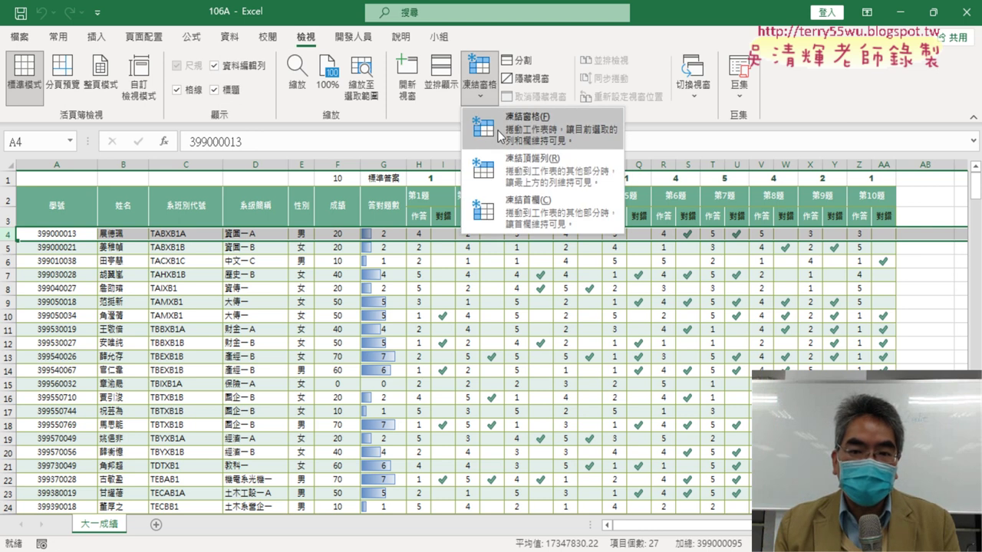
left_click(498, 131)
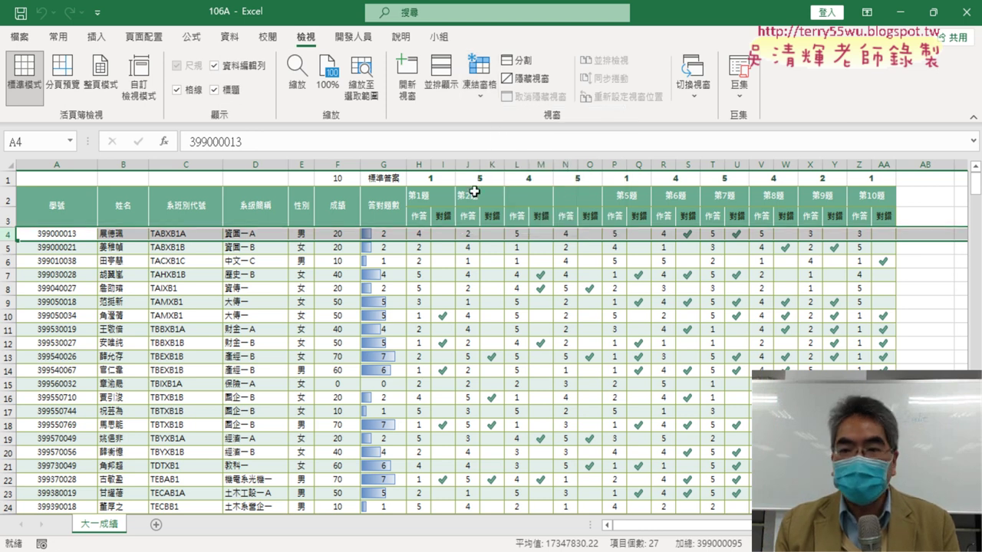
Scroll the records to confirm the headers stay fixed, checking the COUNTIF formula in G12
scroll(375, 321, "down", 2)
scroll(376, 321, "down", 11)
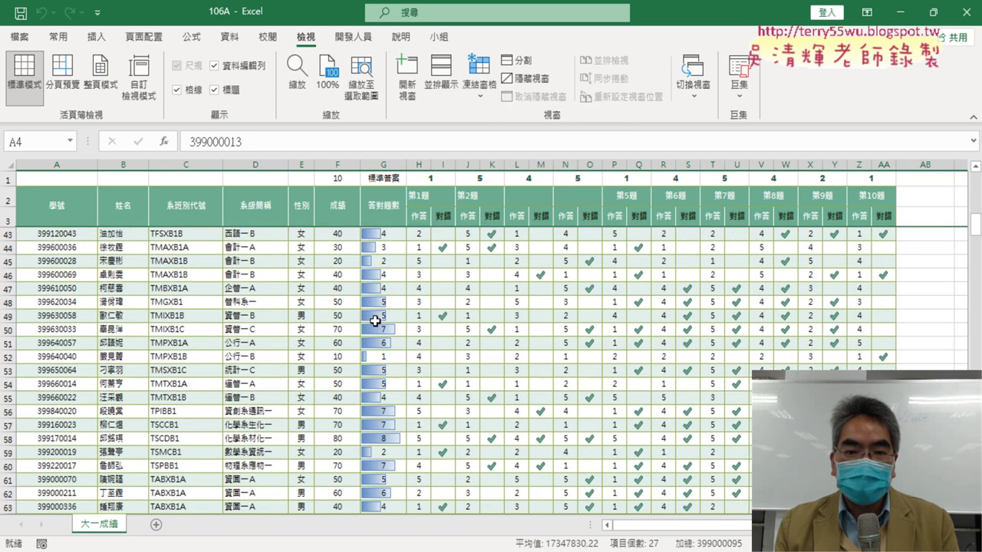
left_click_drag(8, 180, 8, 220)
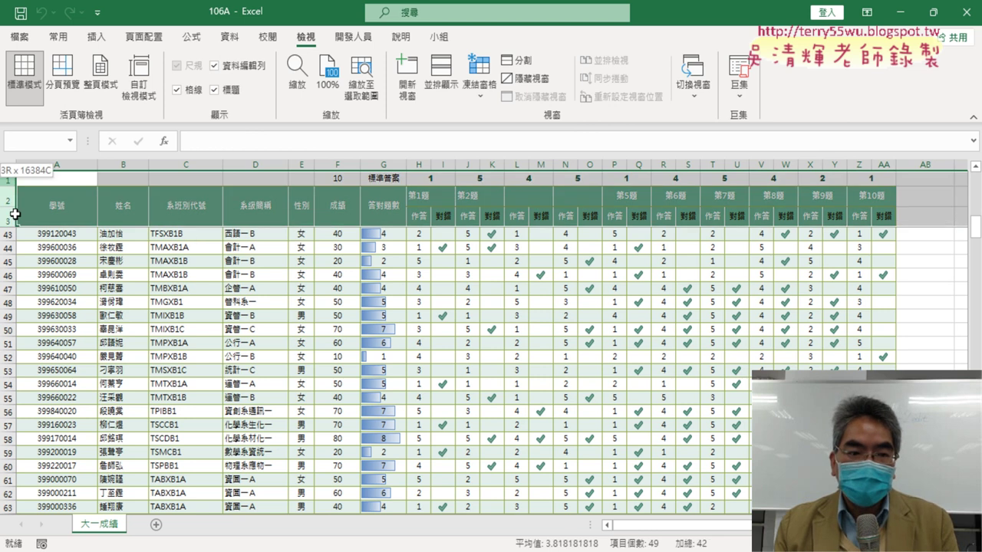
scroll(415, 343, "down", 7)
scroll(415, 343, "down", 8)
scroll(415, 342, "down", 6)
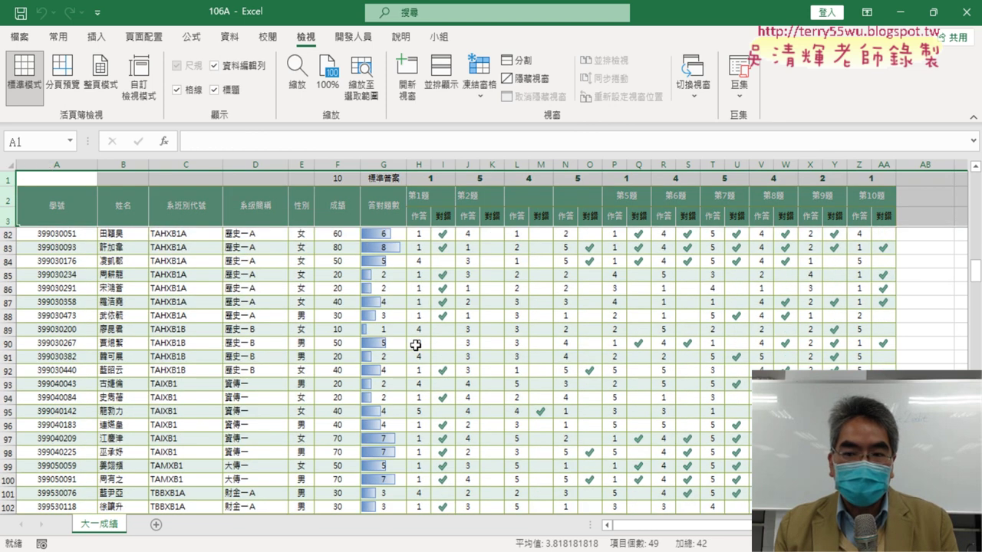
scroll(415, 346, "up", 6)
scroll(415, 345, "up", 11)
scroll(415, 346, "up", 11)
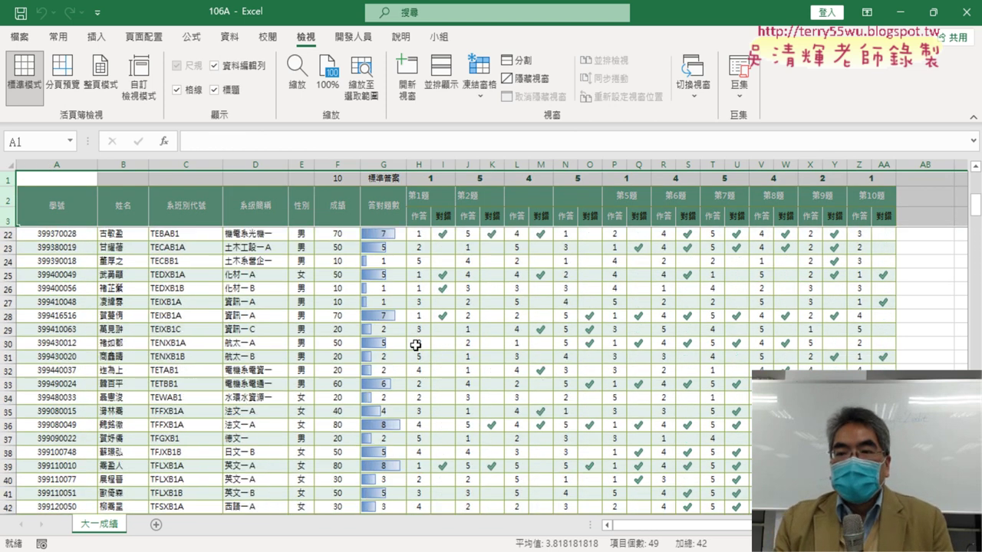
scroll(415, 345, "up", 6)
left_click(385, 343)
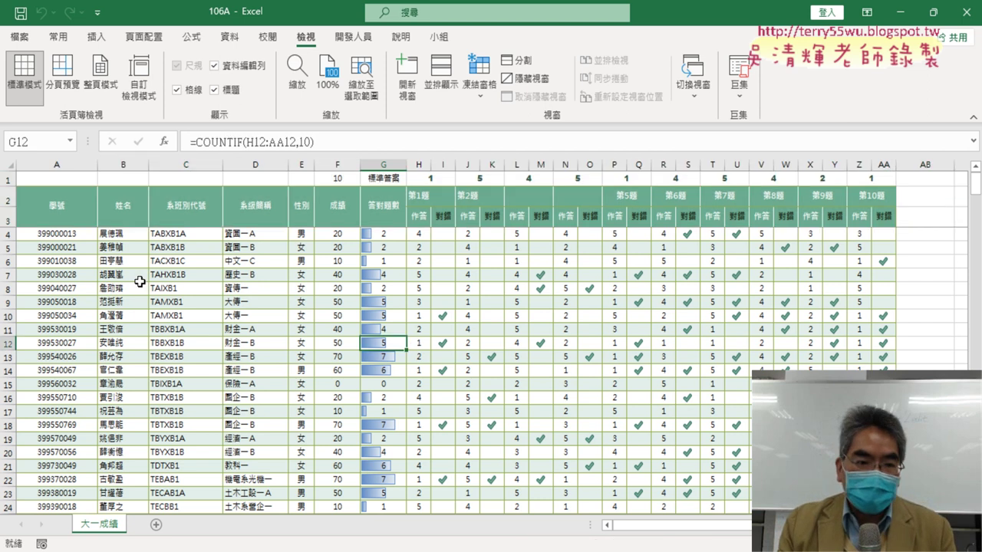
left_click(10, 235)
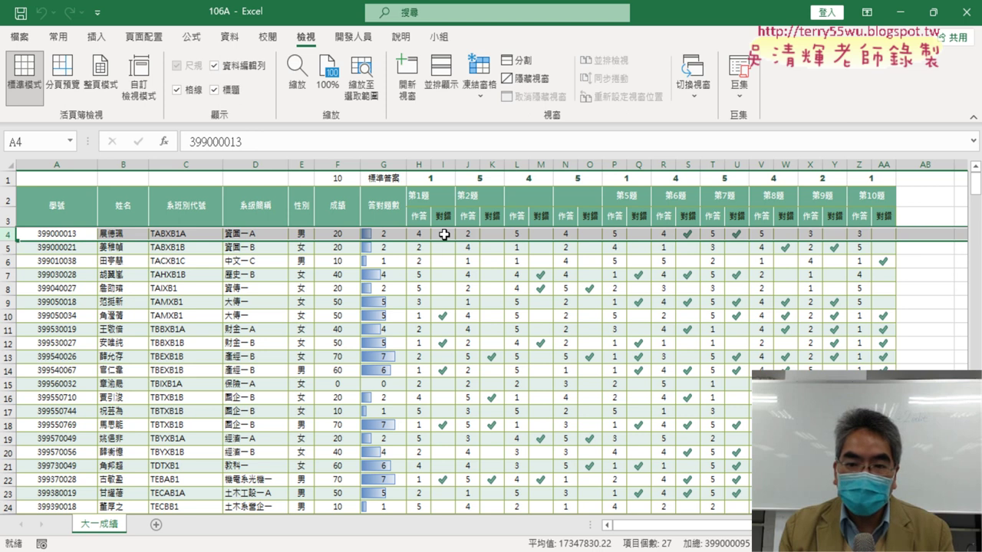
Copy I4's =IF(H$1=H4,$F$1,0) down column I and verify it in I187
mouse_move(444, 234)
left_mouse_down()
mouse_move(761, 409)
mouse_move(810, 424)
mouse_move(441, 356)
left_mouse_up()
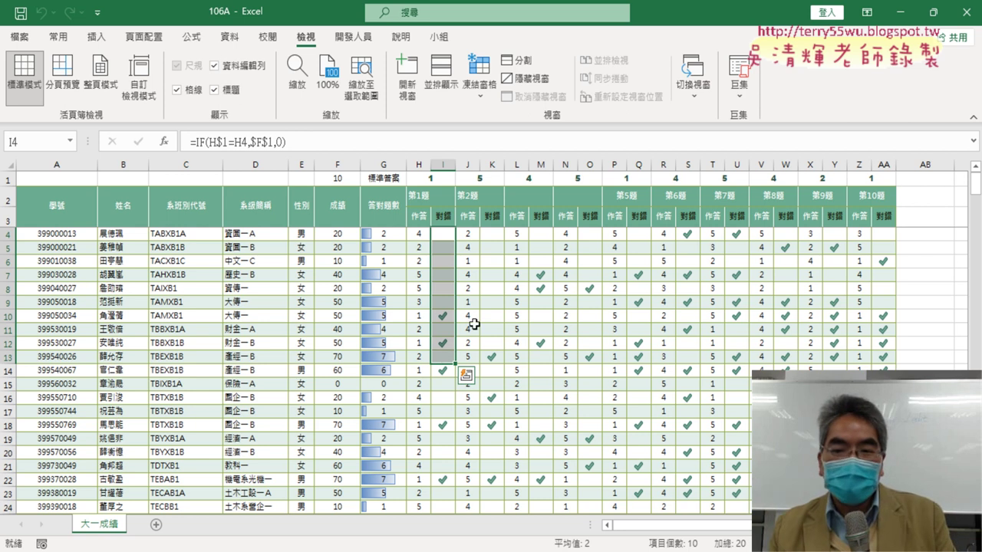
left_click(443, 234)
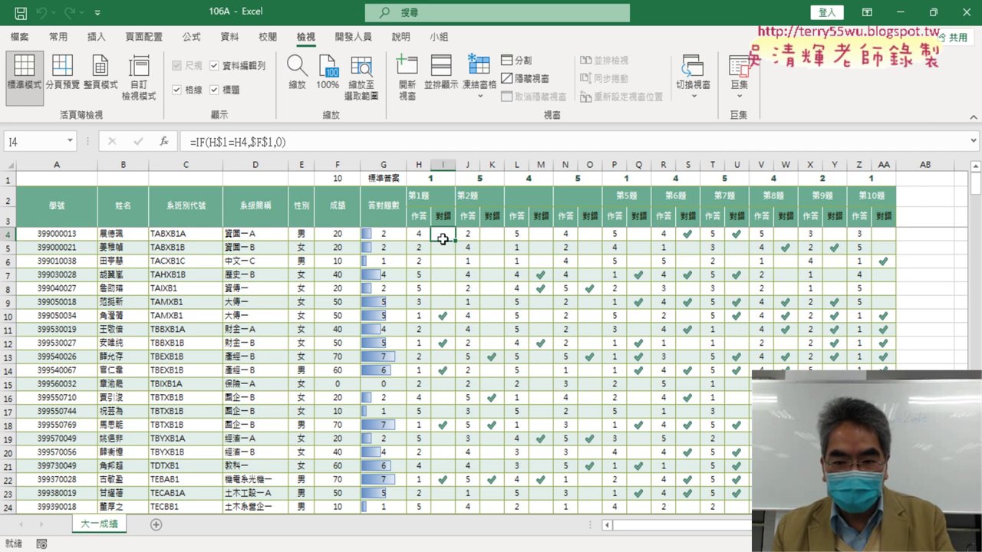
double_click(455, 240)
scroll(487, 244, "down", 20)
scroll(554, 266, "down", 20)
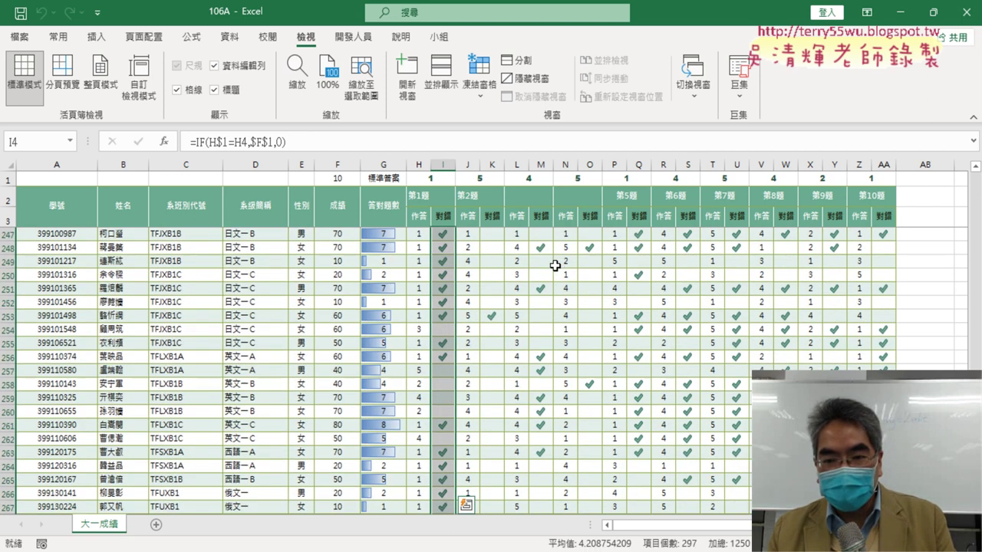
scroll(529, 256, "up", 7)
scroll(506, 247, "up", 7)
scroll(486, 227, "up", 6)
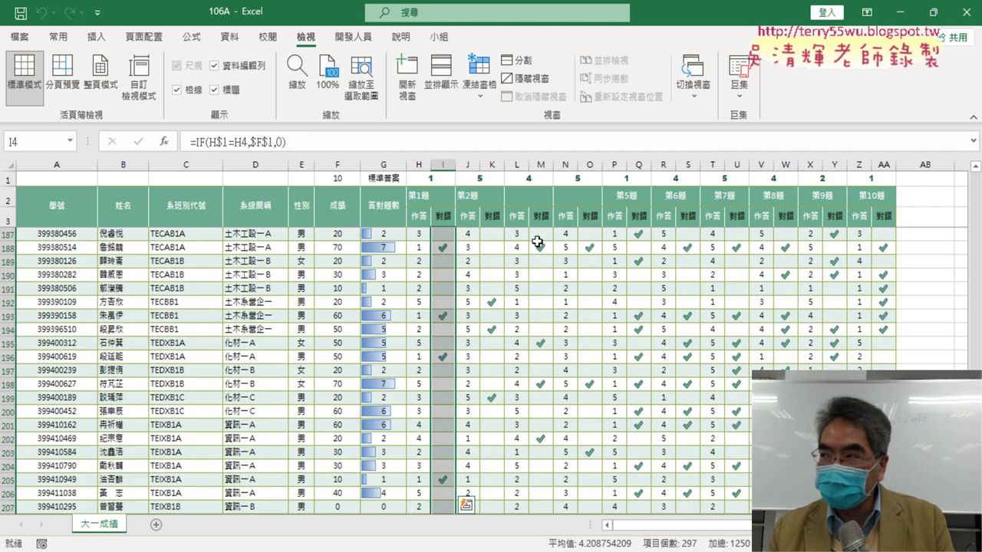
left_click(446, 238)
scroll(705, 294, "up", 20)
scroll(705, 295, "up", 20)
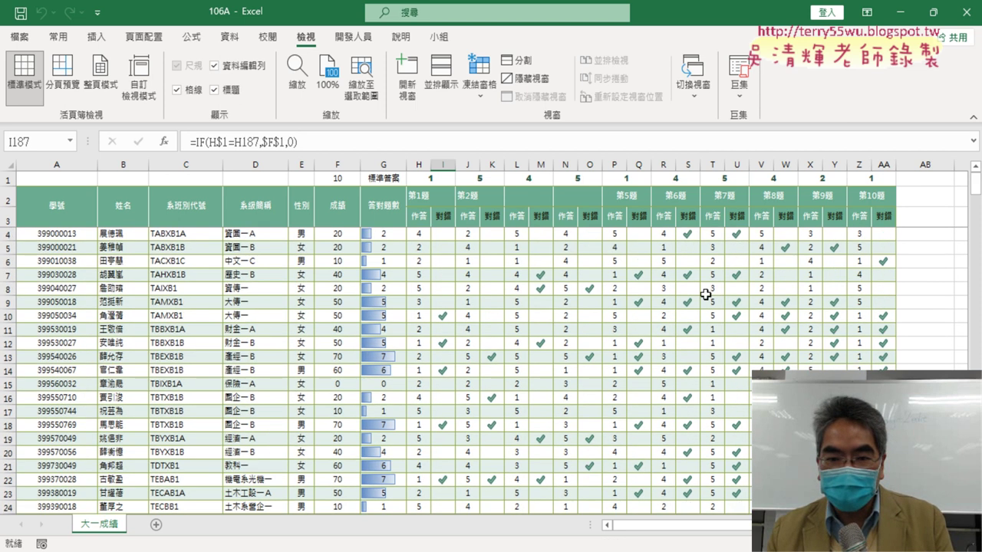
Select the 對錯 cells I4, K4, M4, O4, Q4, S4, U4, W4, Y4 and AA4 together
left_click(446, 235)
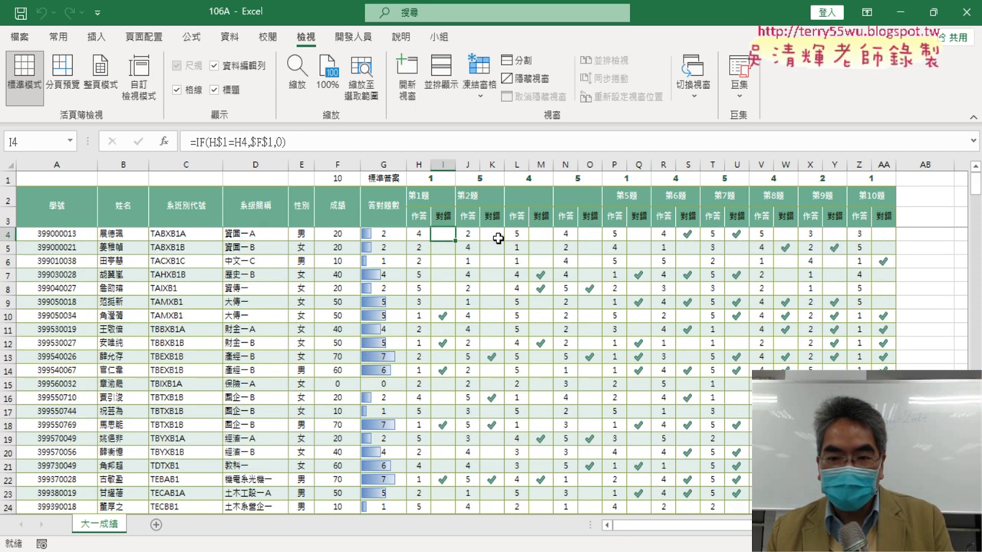
left_click(494, 234, "ctrl")
left_click(542, 234, "ctrl")
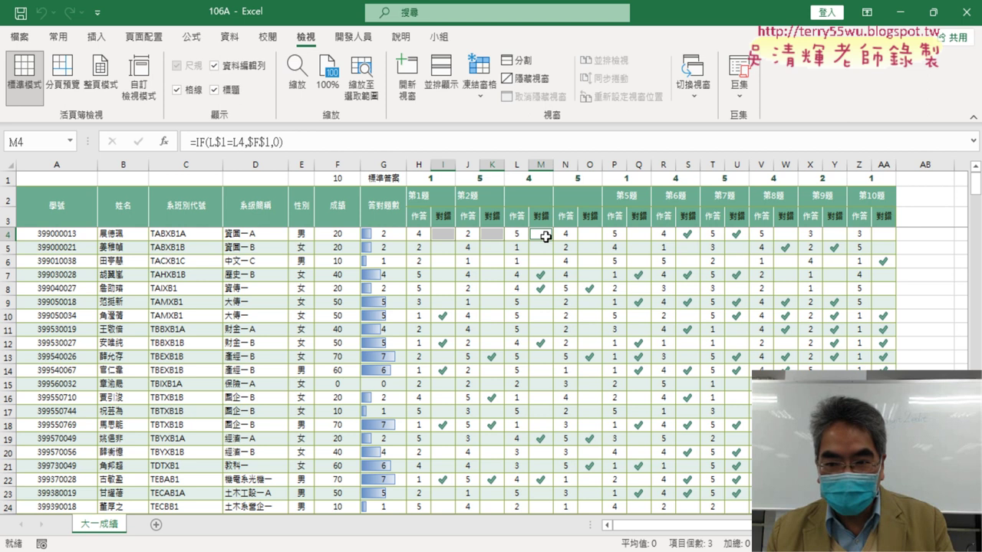
left_click(589, 234, "ctrl")
left_click(638, 235, "ctrl")
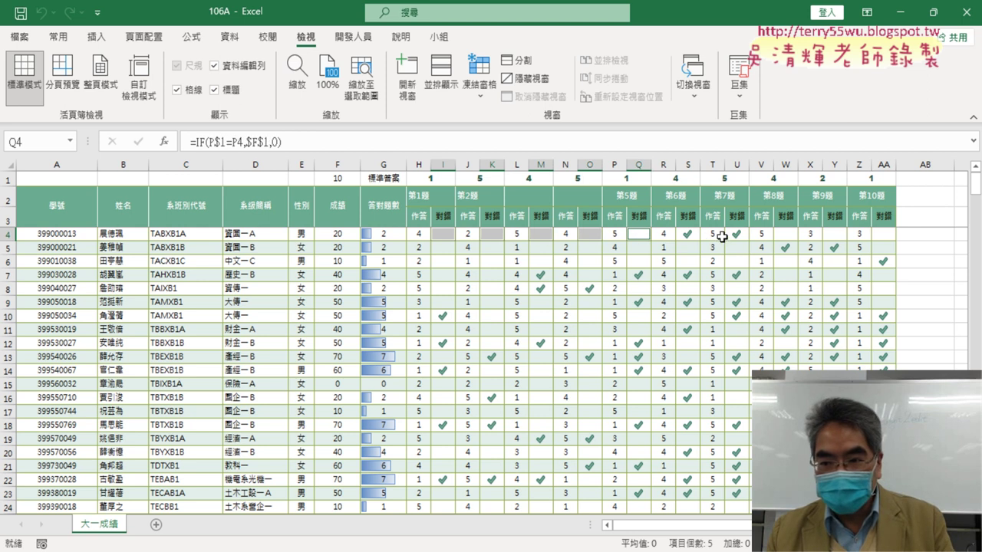
left_click(691, 236, "ctrl")
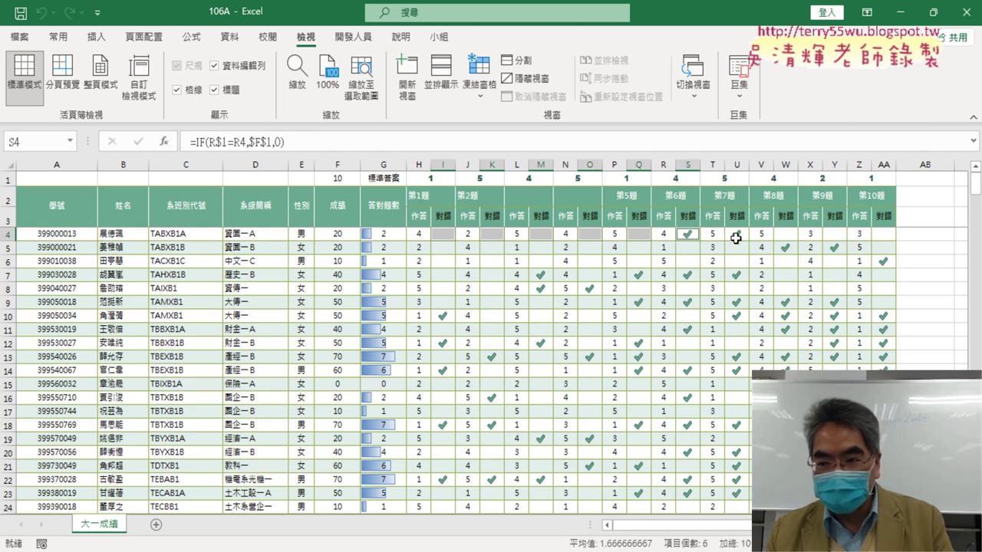
left_click(735, 237, "ctrl")
left_click(785, 236, "ctrl")
left_click(834, 235, "ctrl")
left_click(885, 236, "ctrl")
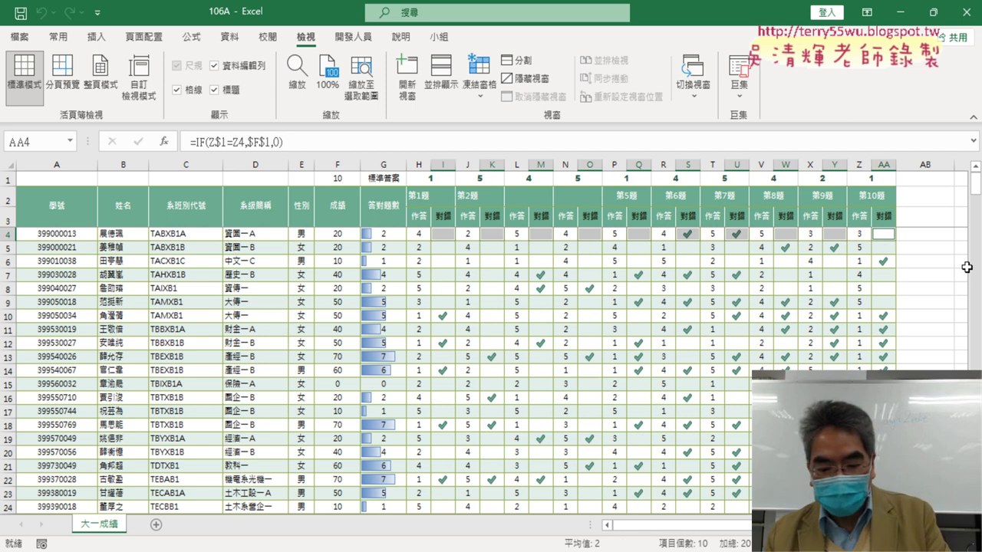
Extend the selection down to the last data row, then return to the top
key("ctrl+shift+Down")
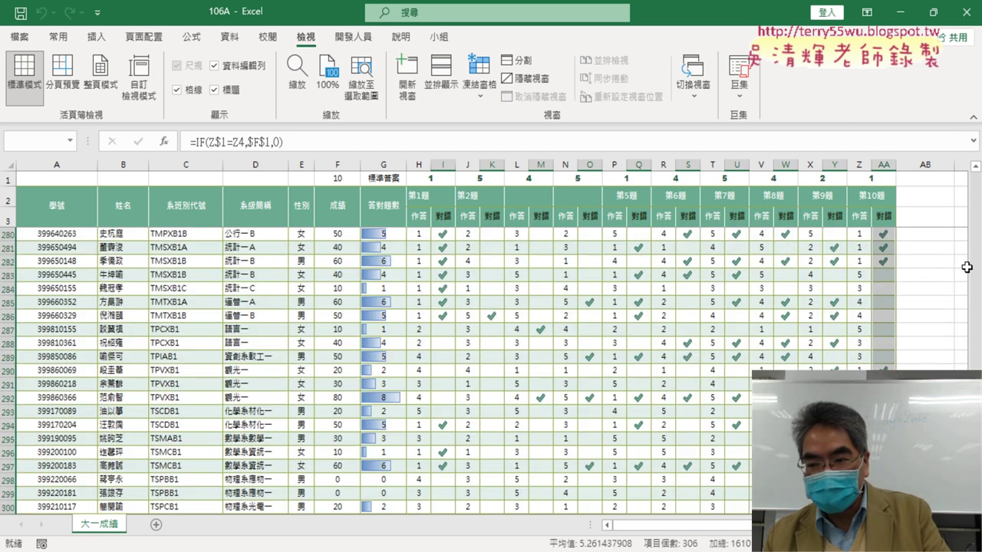
scroll(966, 267, "up", 3)
scroll(967, 267, "up", 8)
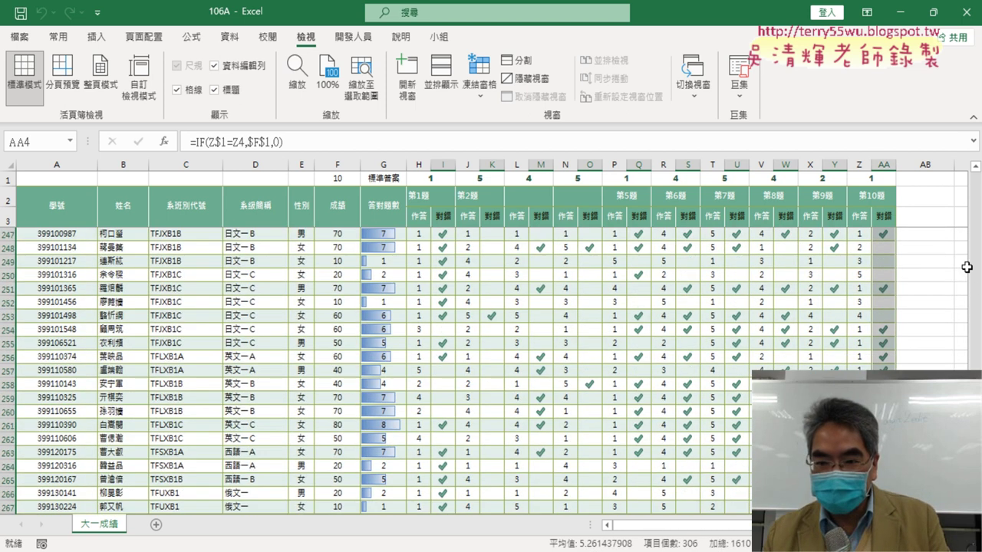
scroll(966, 267, "up", 9)
scroll(967, 267, "up", 9)
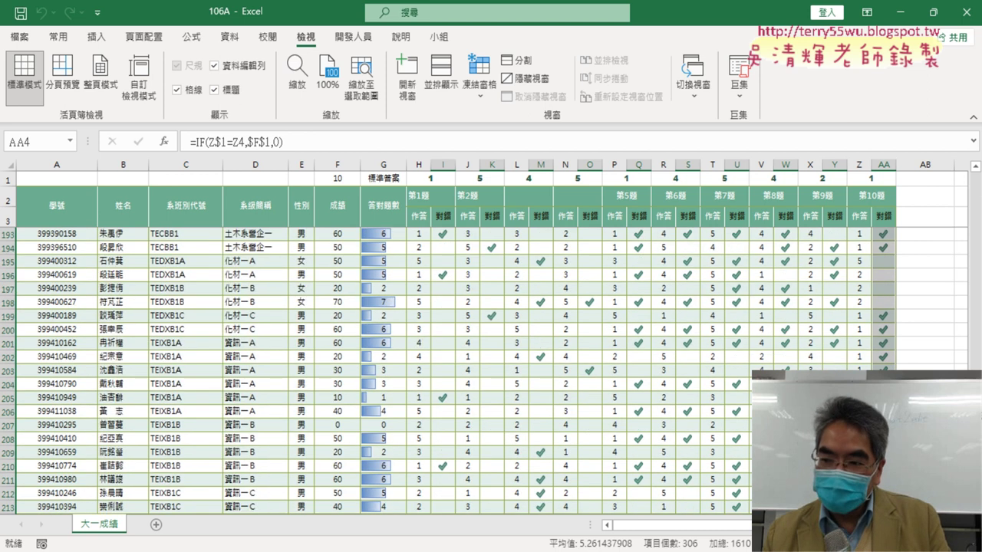
key("ctrl+BackSpace")
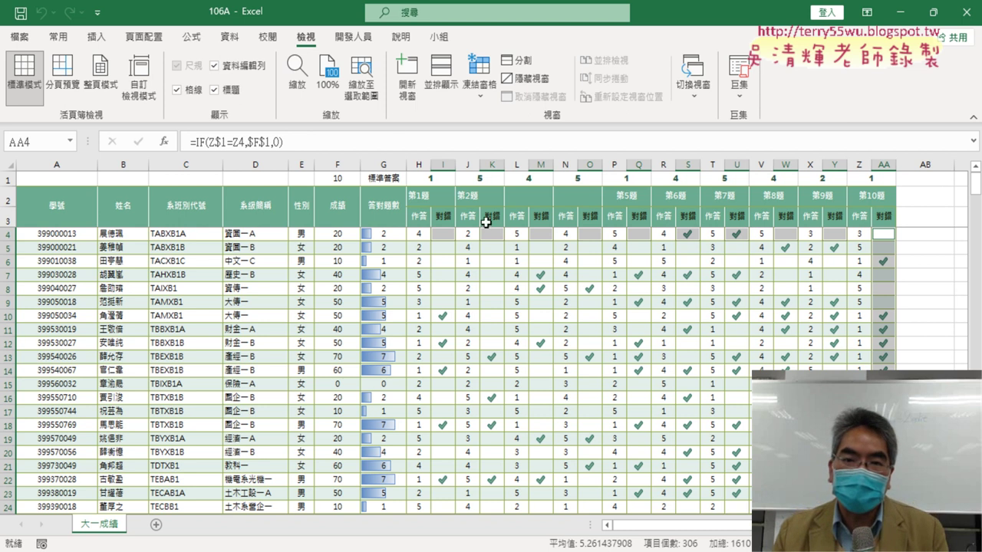
Edit the icon set conditional formatting rule so values below 10 show a red X, and apply it
left_click(60, 37)
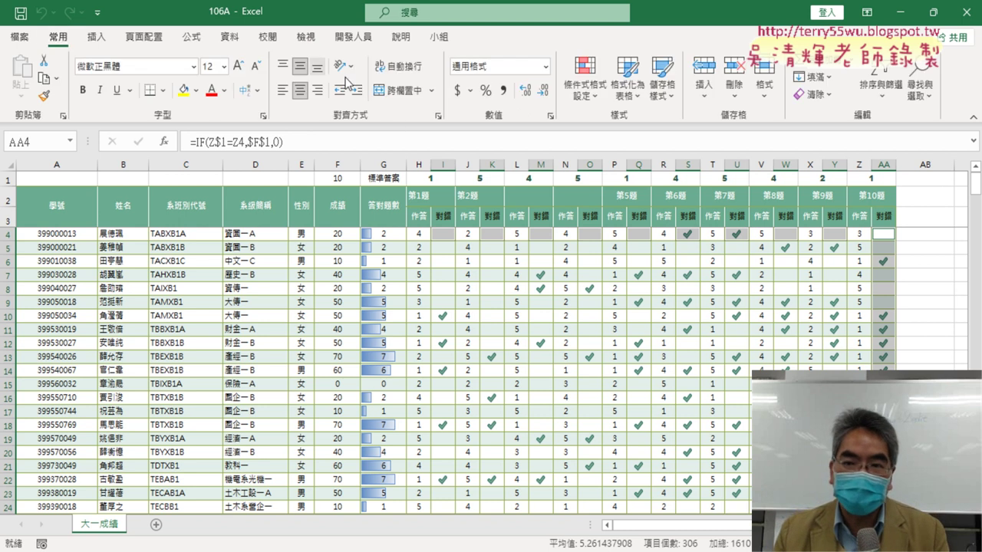
left_click(591, 88)
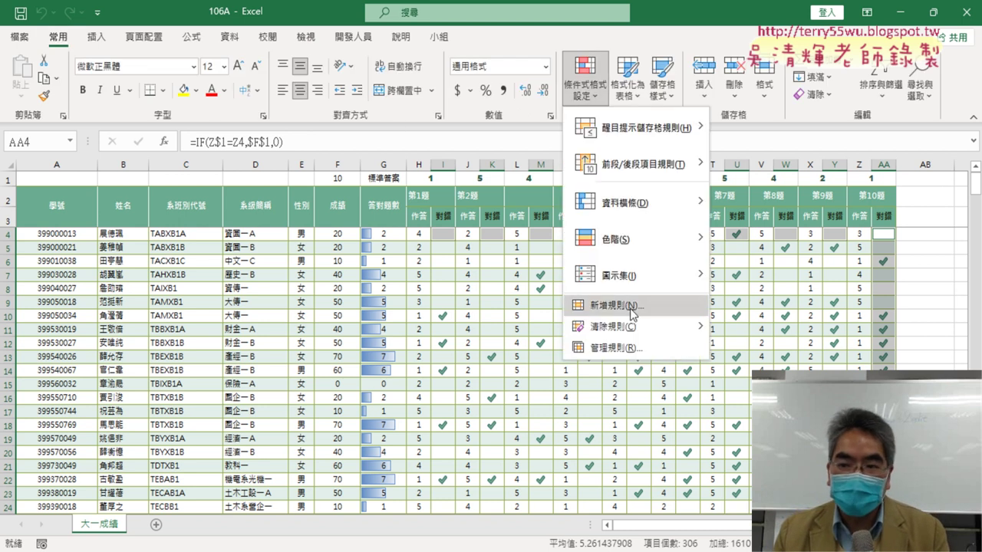
mouse_move(641, 281)
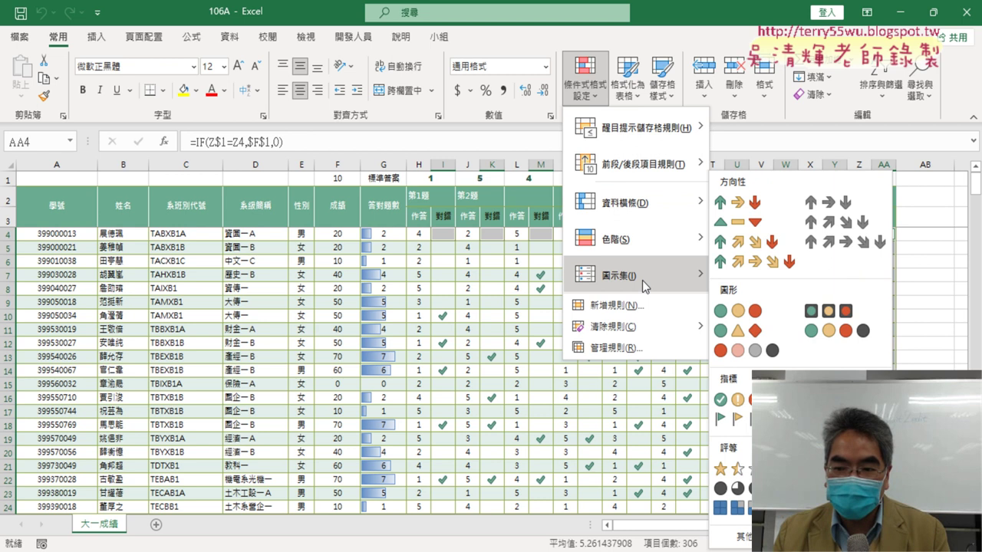
left_click(641, 349)
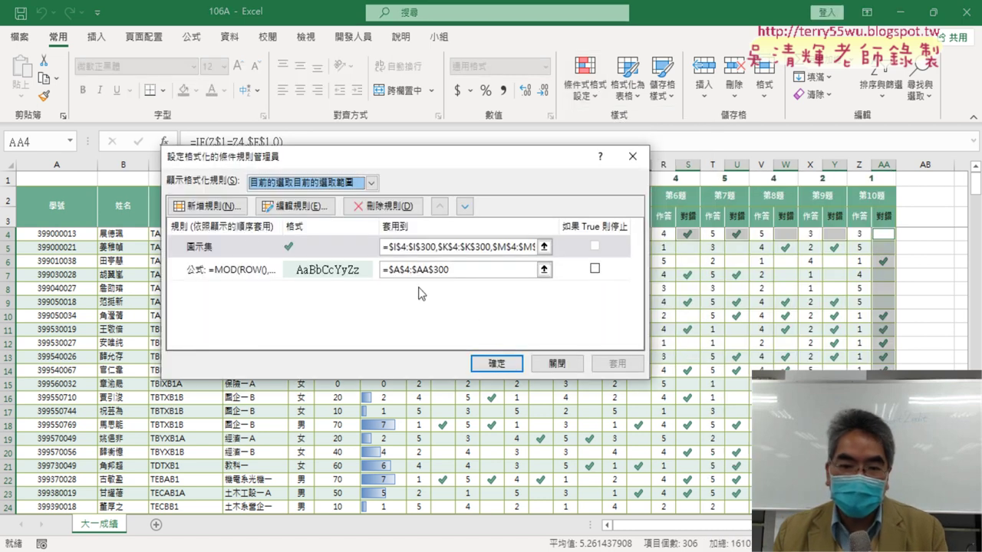
left_click(225, 246)
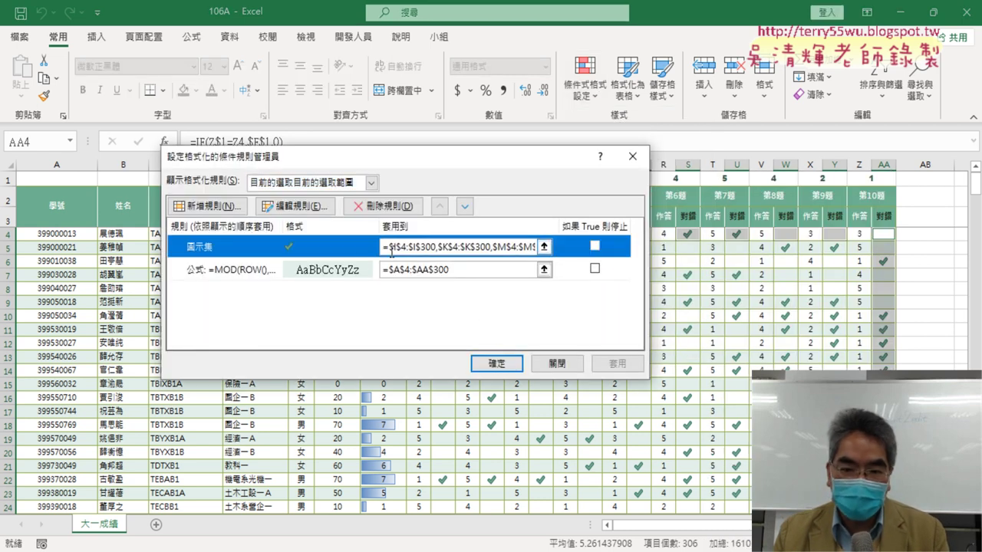
left_click(287, 207)
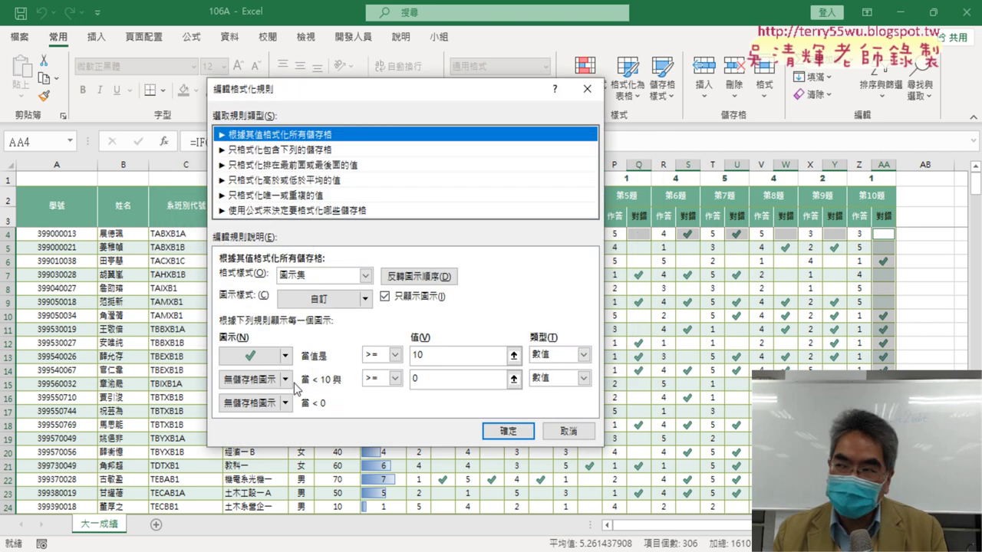
left_click(257, 379)
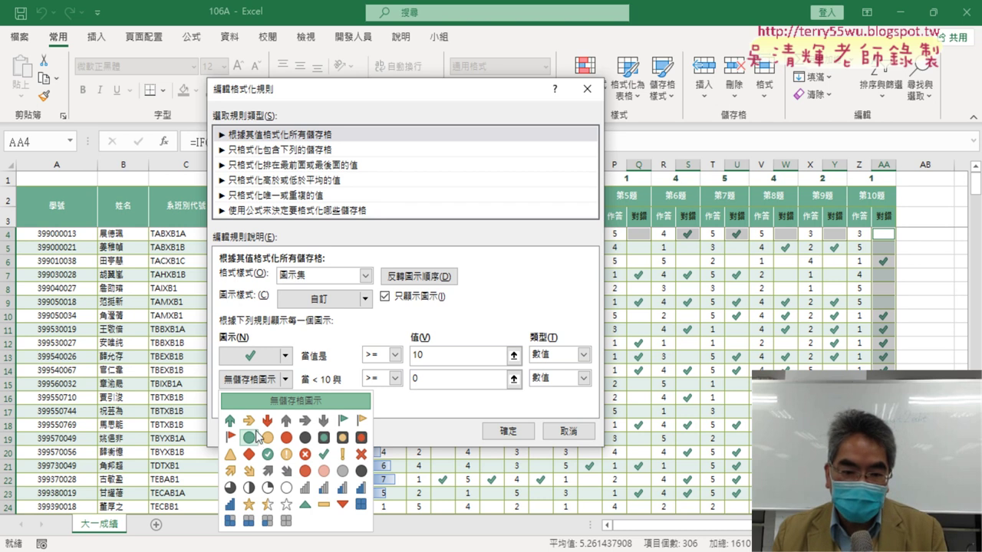
left_click(363, 459)
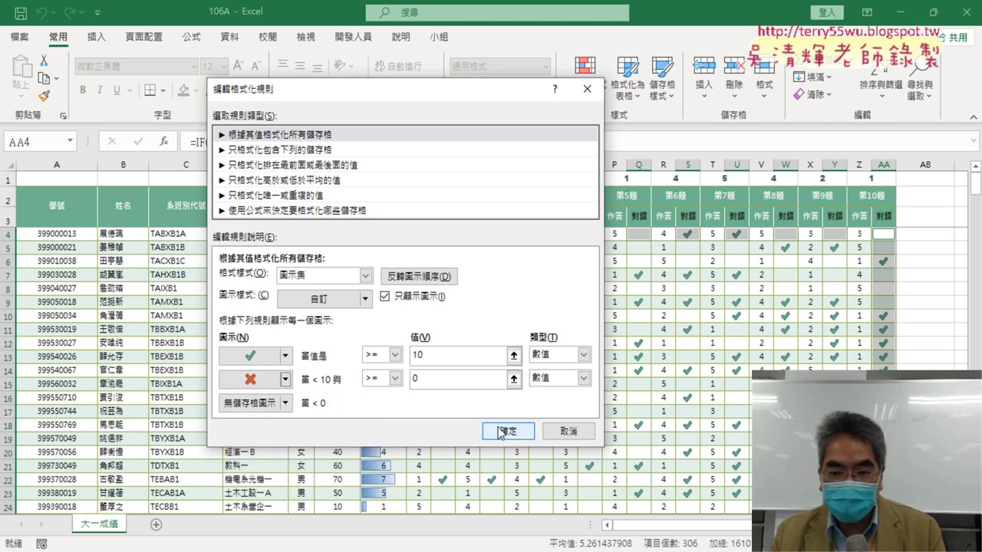
left_click(498, 432)
left_click(618, 364)
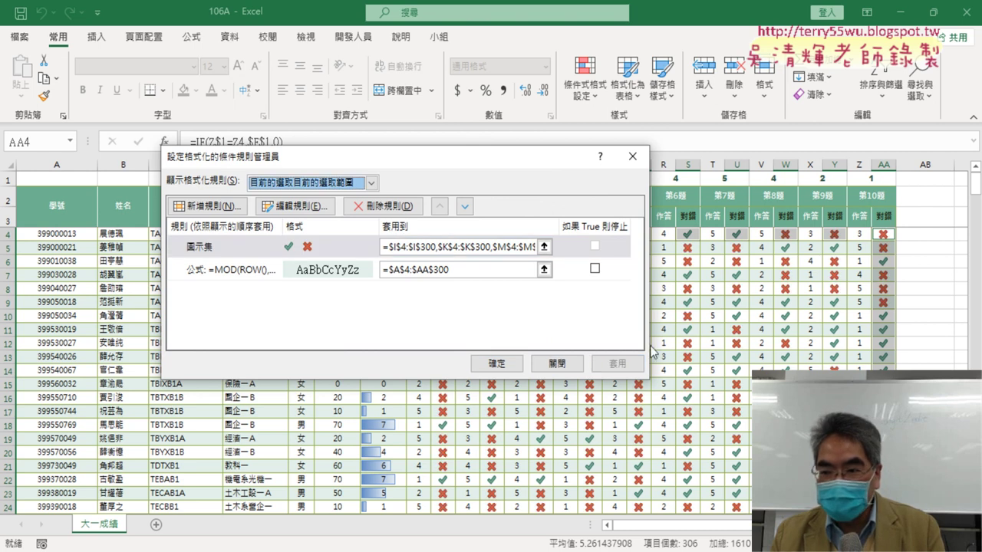
left_click(497, 363)
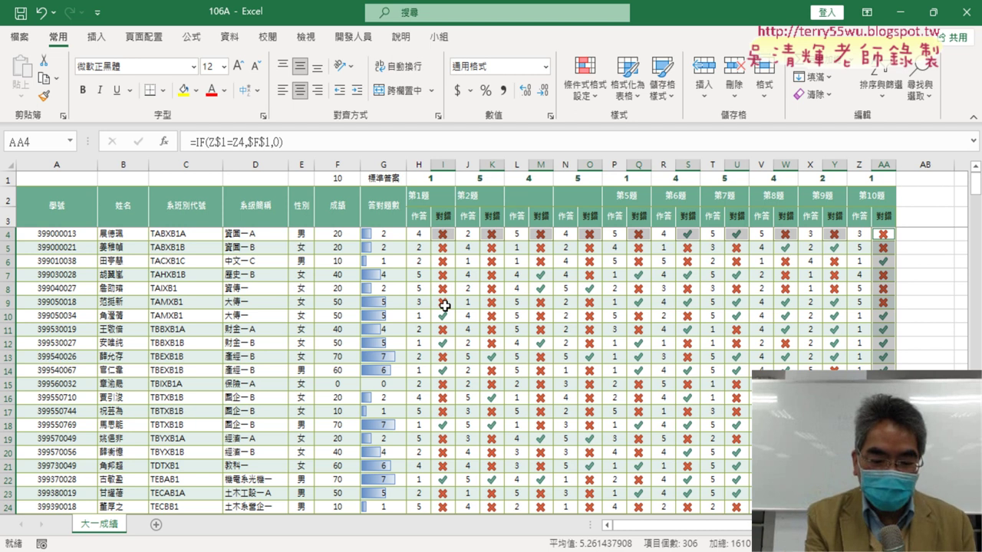
Undo the red X icon change and deselect the 對錯 answer cells
key("ctrl+z")
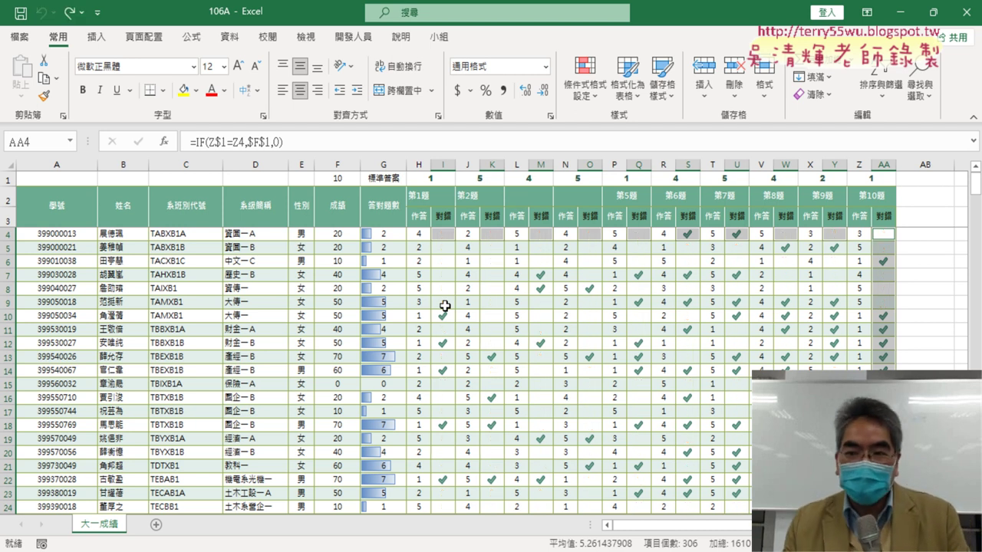
left_click(585, 76)
left_click(928, 327)
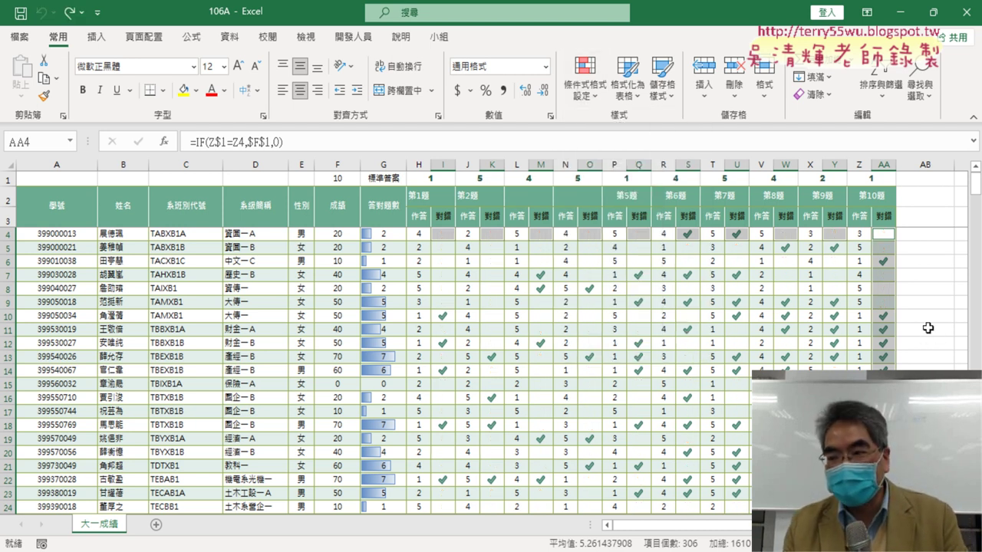
left_click(674, 287)
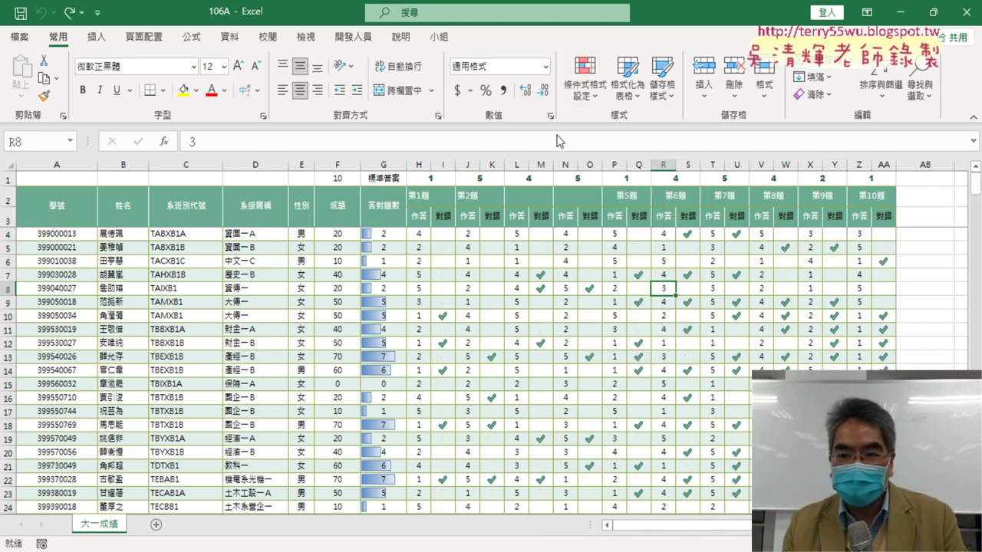
Select I4 and open its icon set conditional formatting rule for editing
left_click(585, 76)
left_click(628, 349)
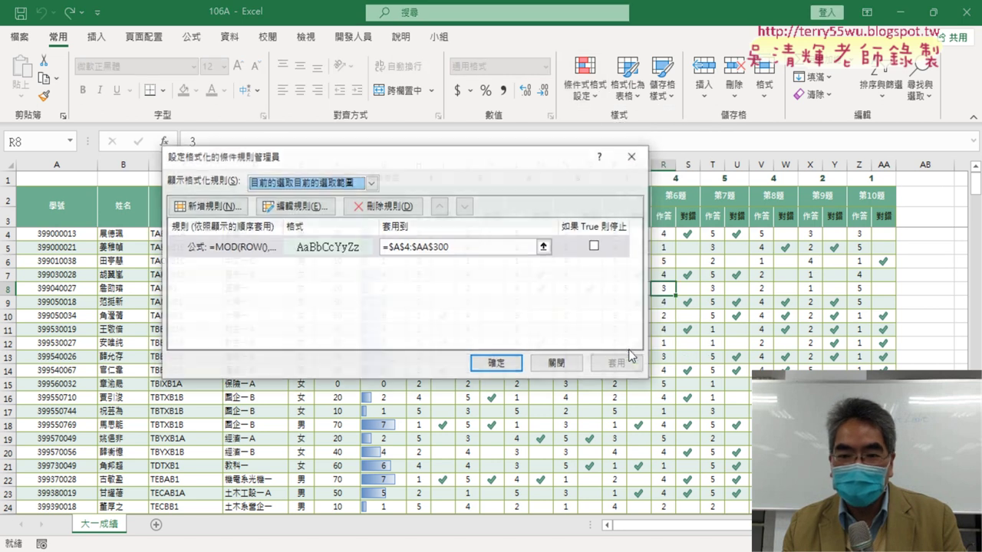
left_click(572, 365)
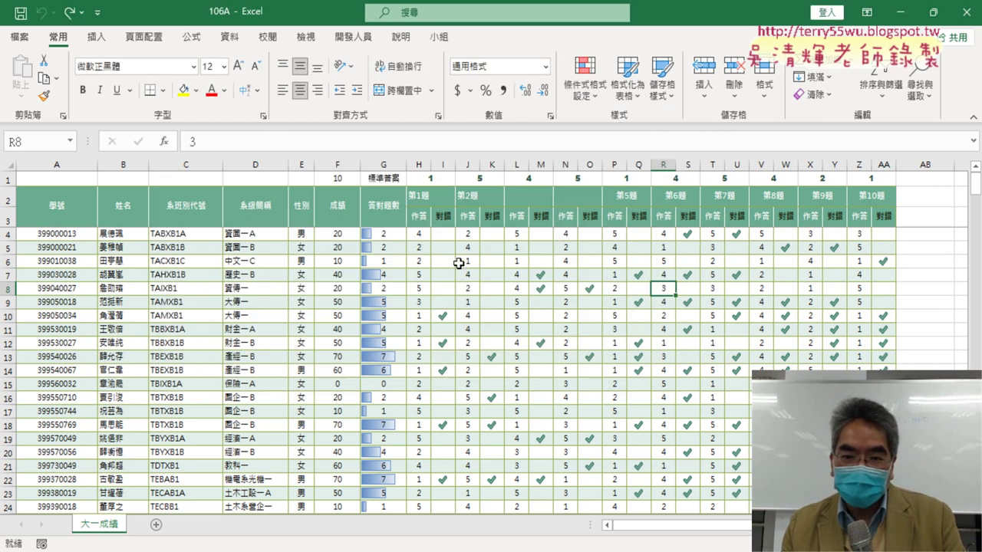
left_click(445, 238)
left_click(585, 81)
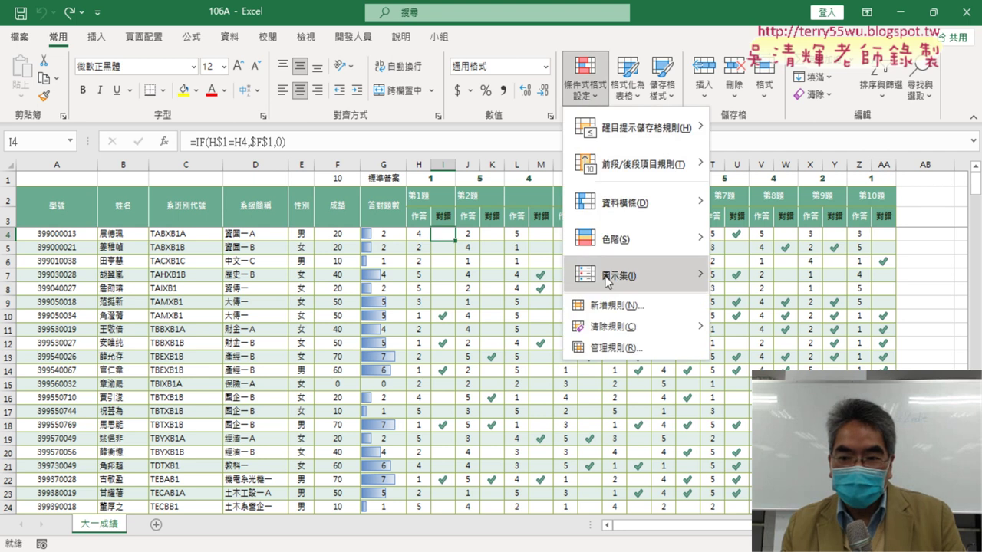
left_click(613, 350)
left_click(255, 252)
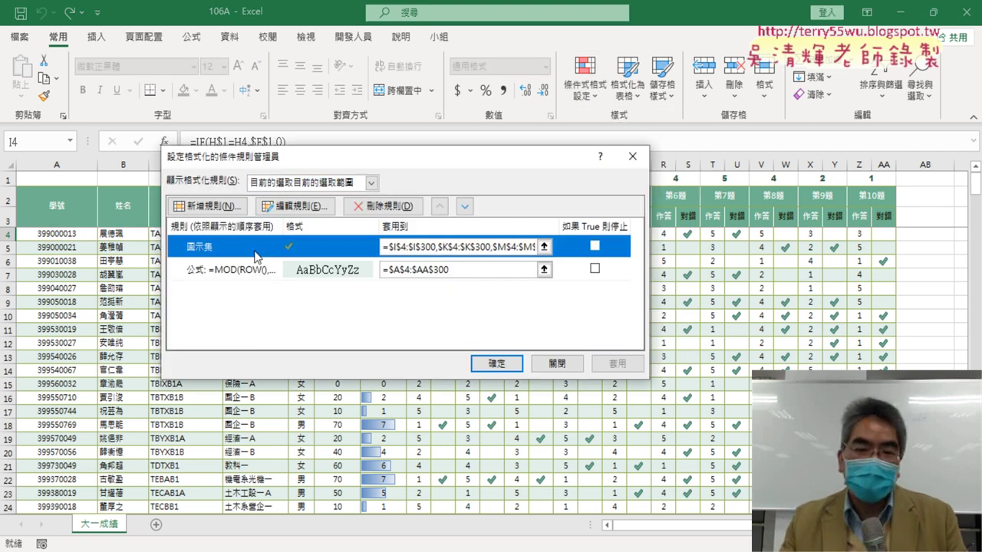
left_click(295, 206)
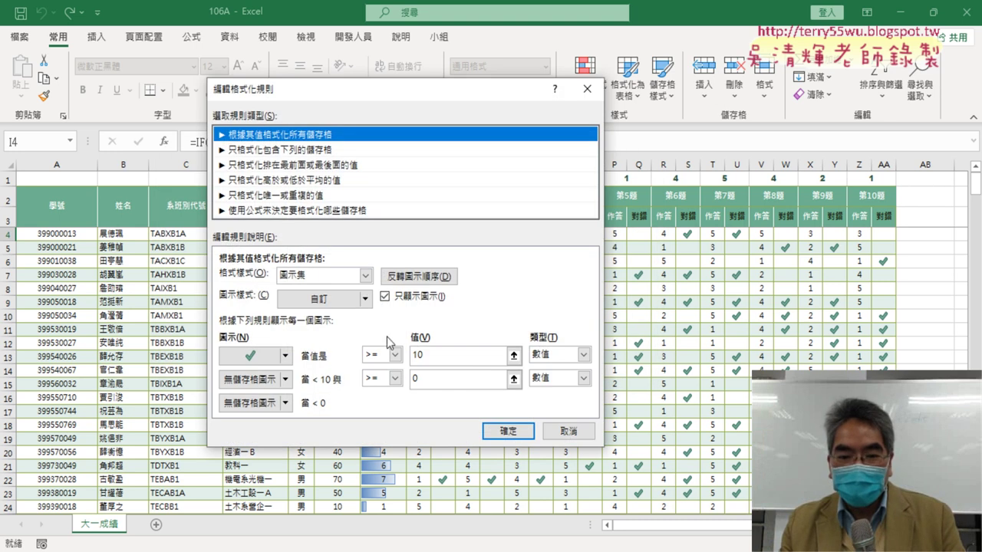
Make values below 10 show a red X, apply the rule, and minimize Excel
left_click(286, 378)
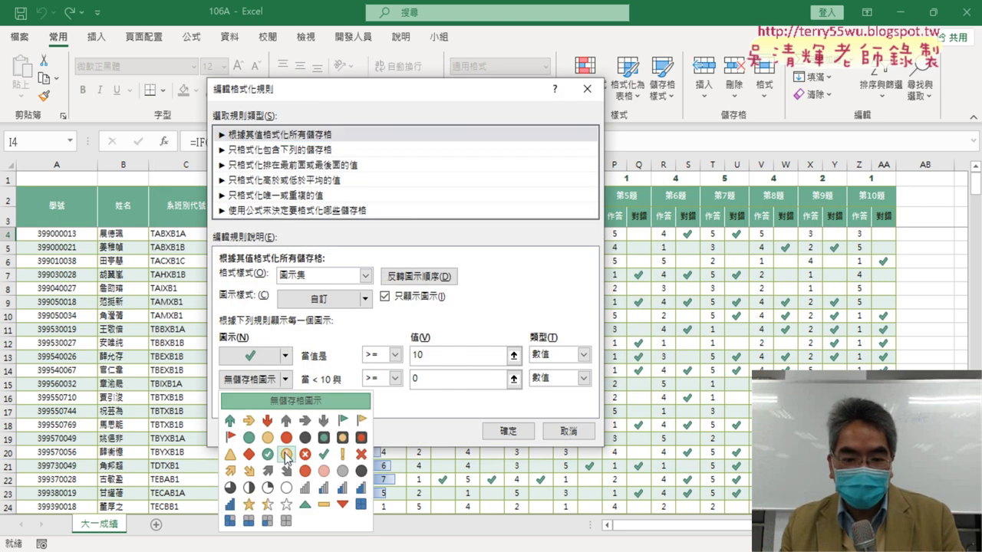
left_click(361, 455)
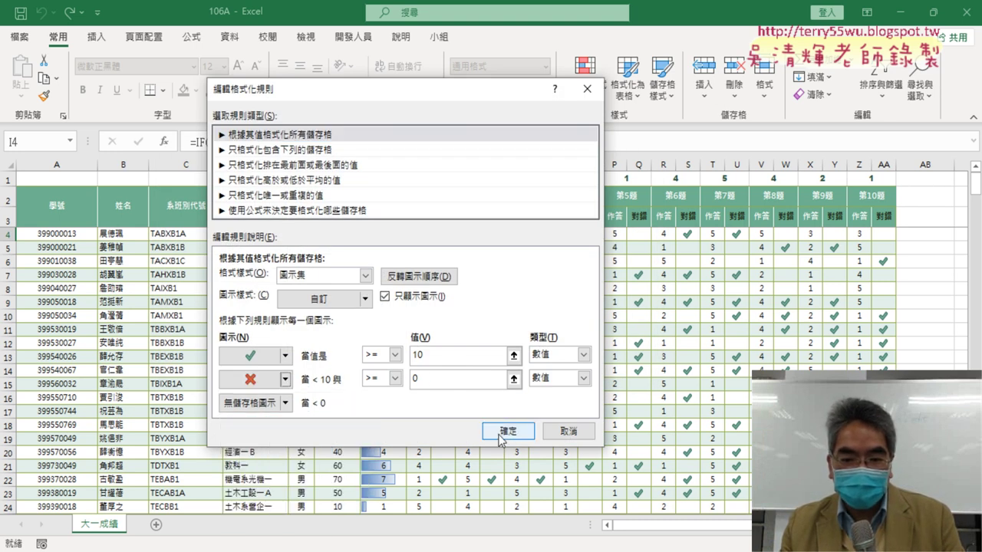
left_click(508, 431)
left_click(618, 363)
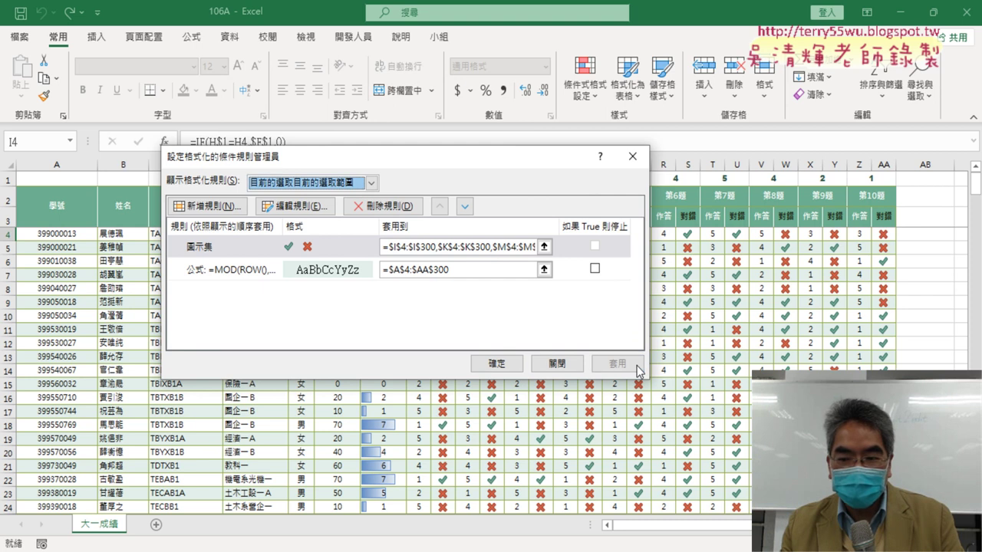
left_click(557, 364)
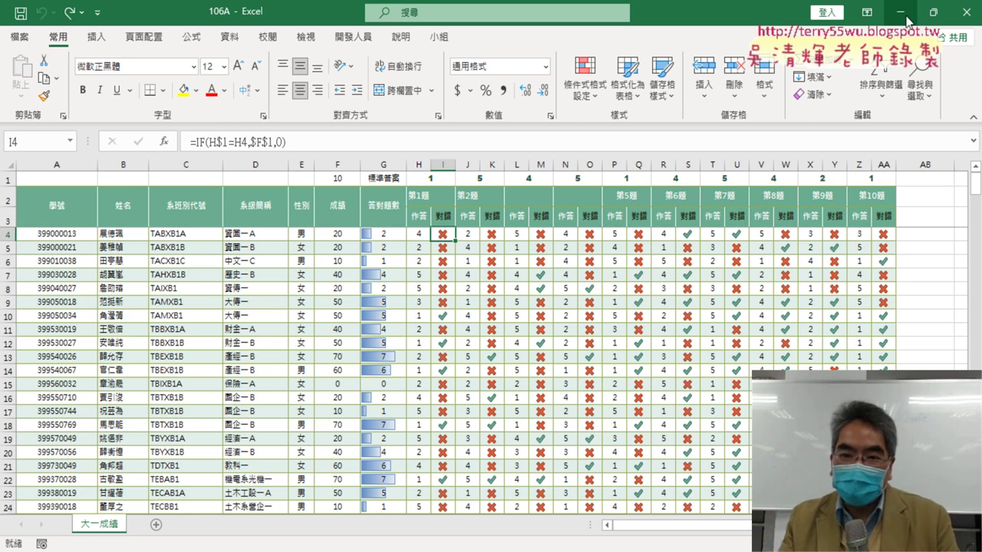
left_click(906, 21)
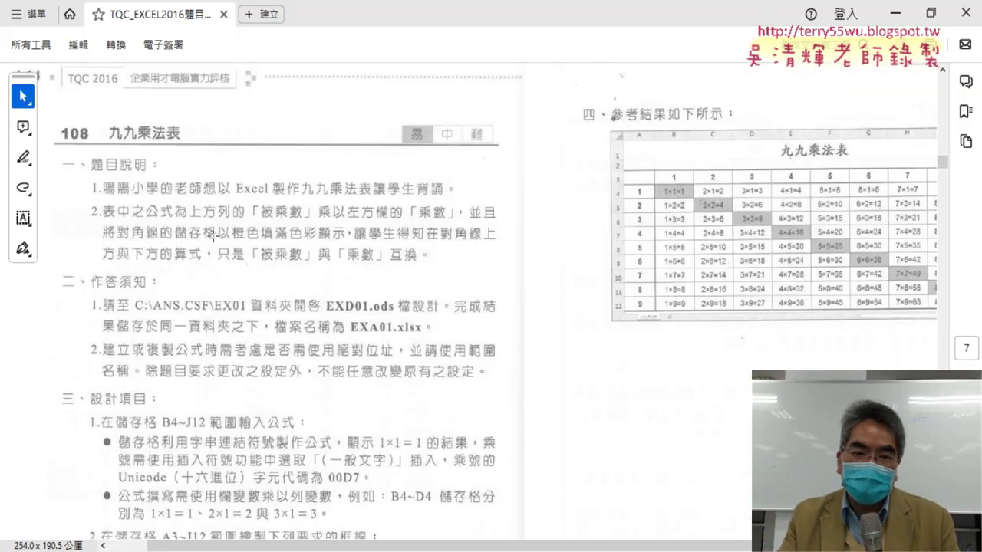
scroll(196, 230, "down", 1)
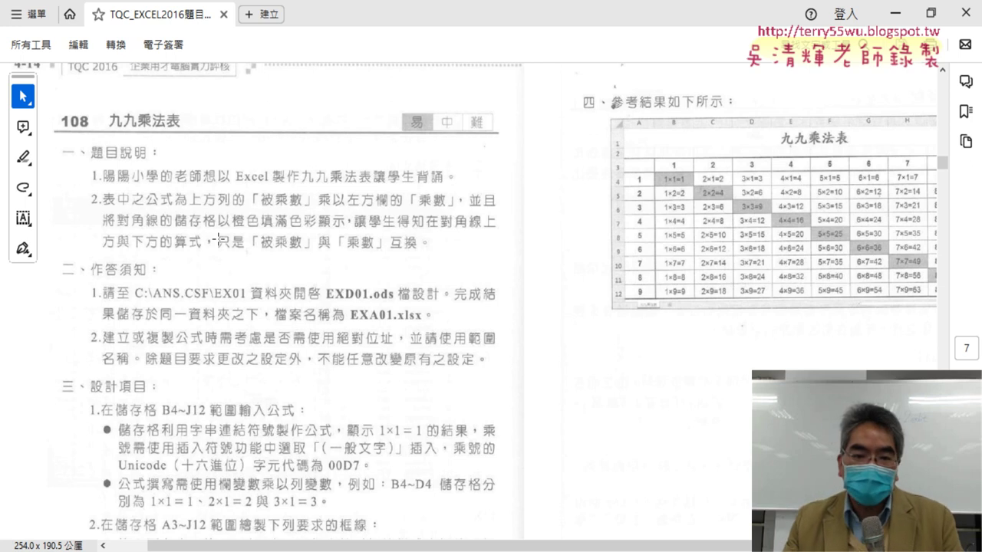
scroll(281, 304, "down", 1)
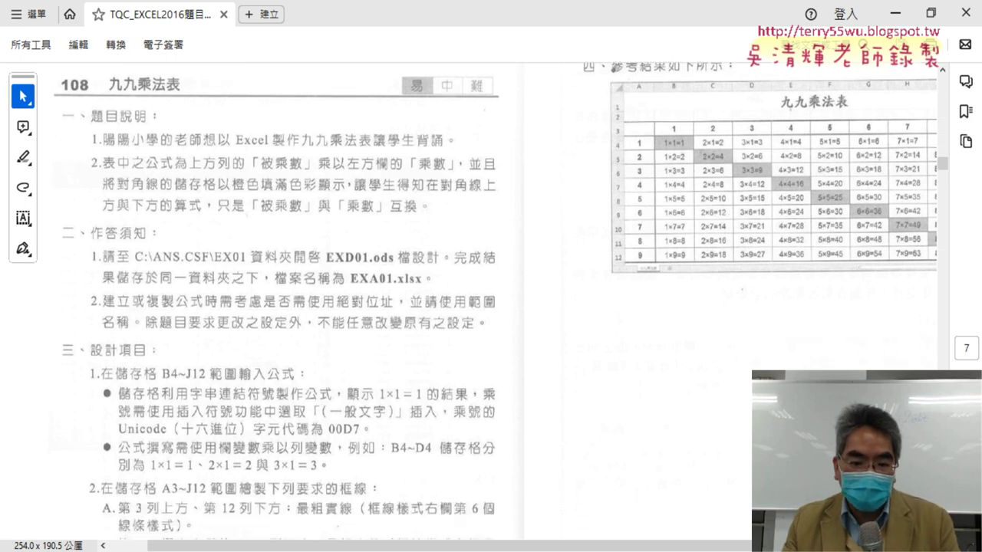
mouse_move(429, 551)
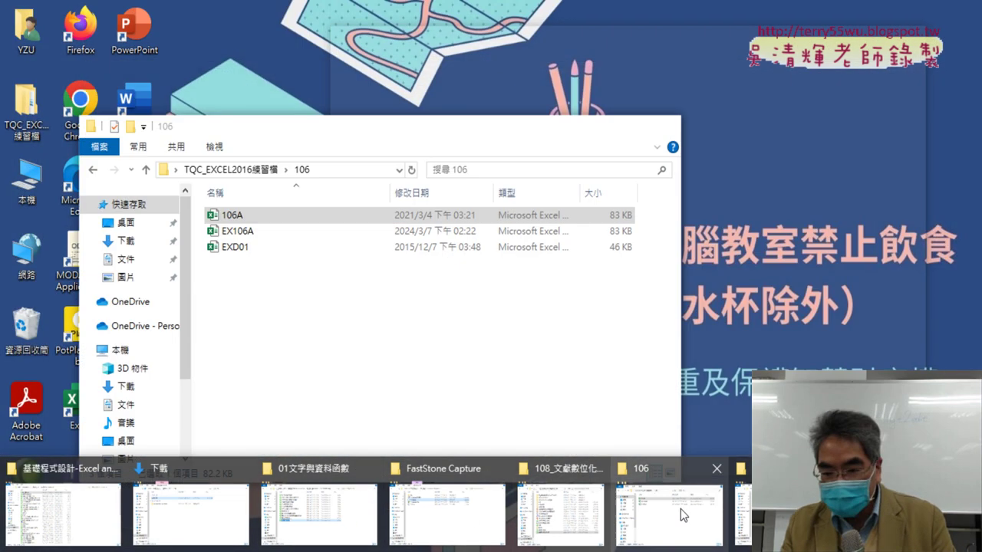
Go to the 108 folder under TQC_EXCEL2016練習檔 and open EXD01 with Excel
left_click(680, 509)
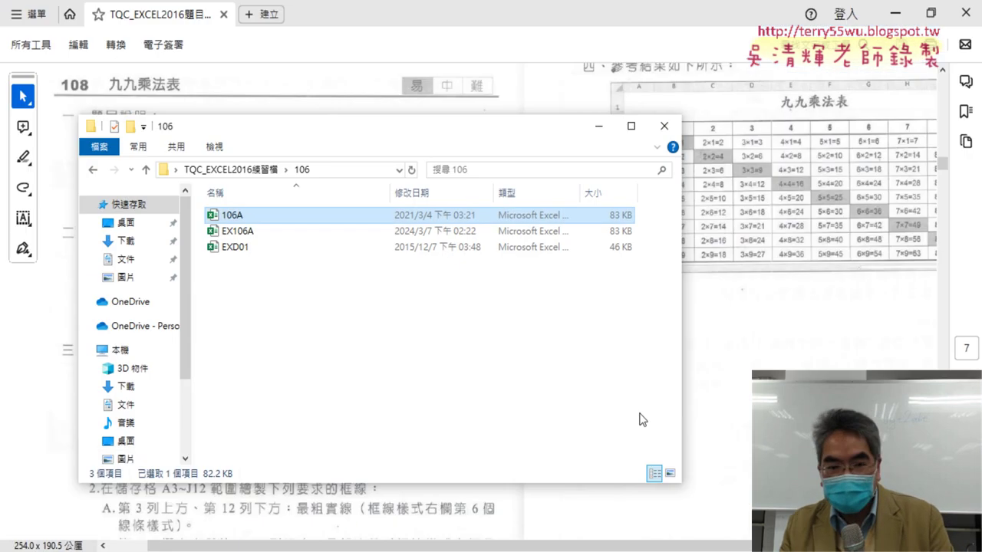
left_click(230, 170)
double_click(249, 257)
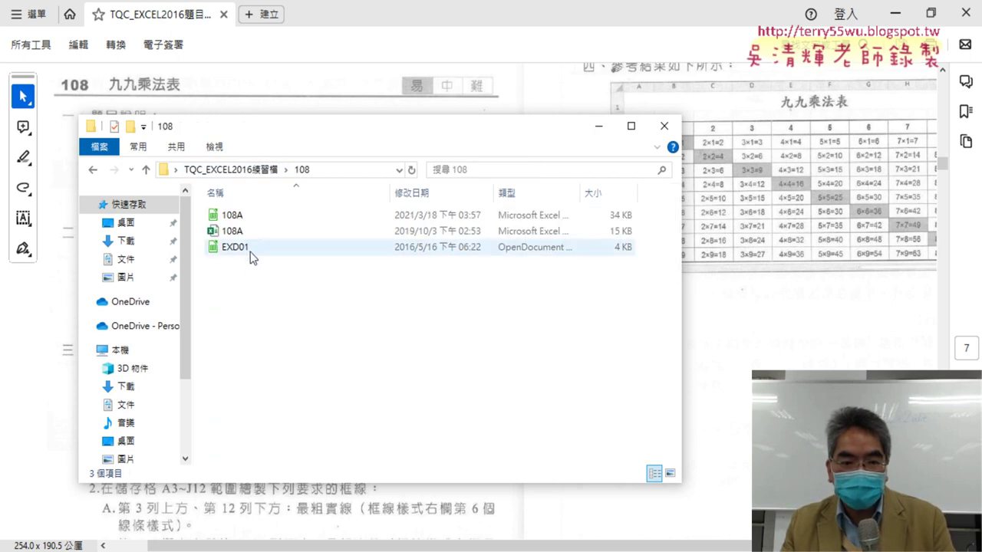
double_click(247, 249)
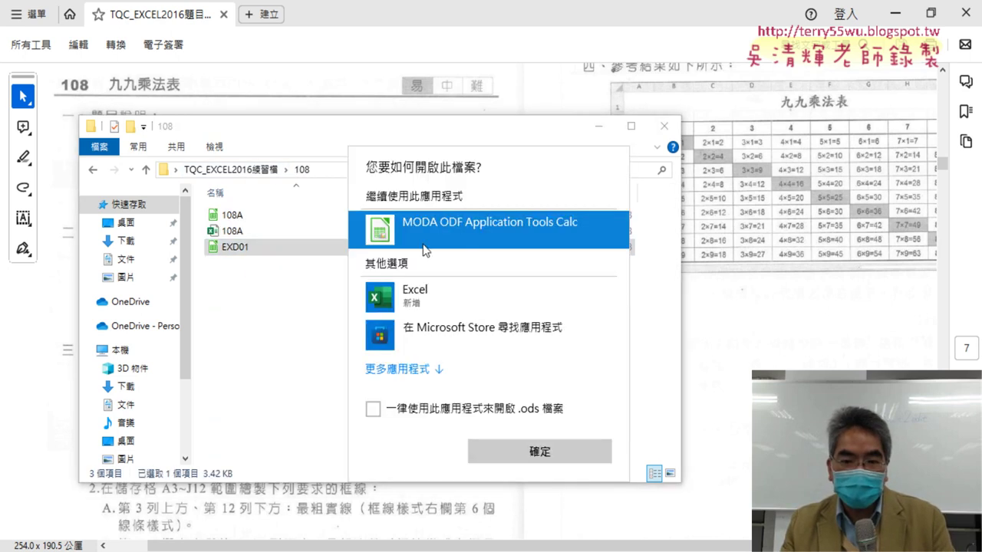
double_click(414, 306)
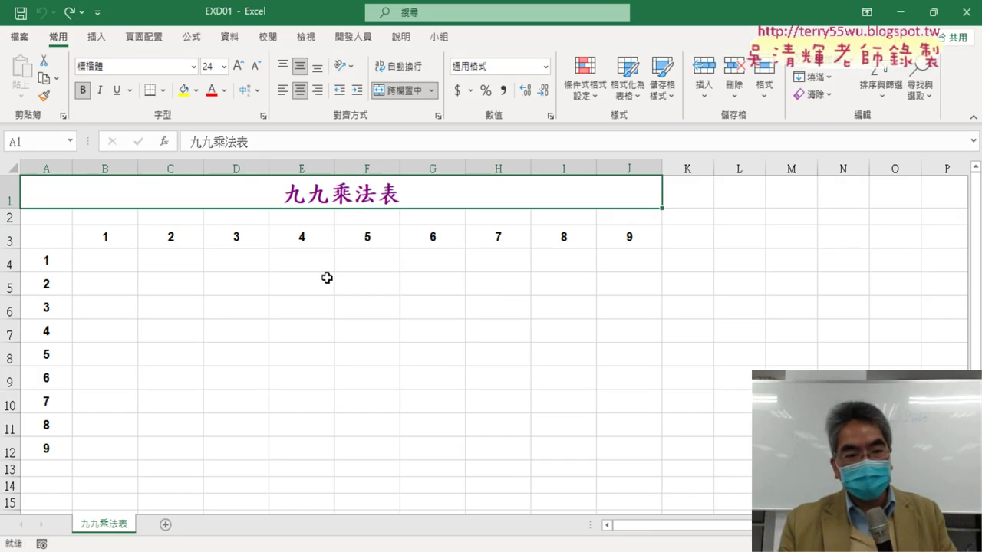
left_click(47, 264)
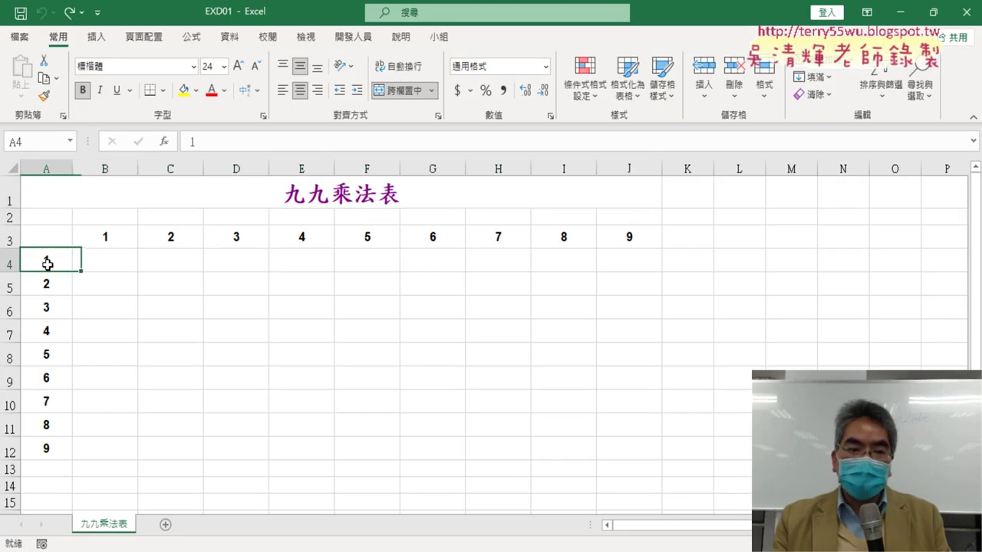
left_click(118, 237)
left_click(48, 261)
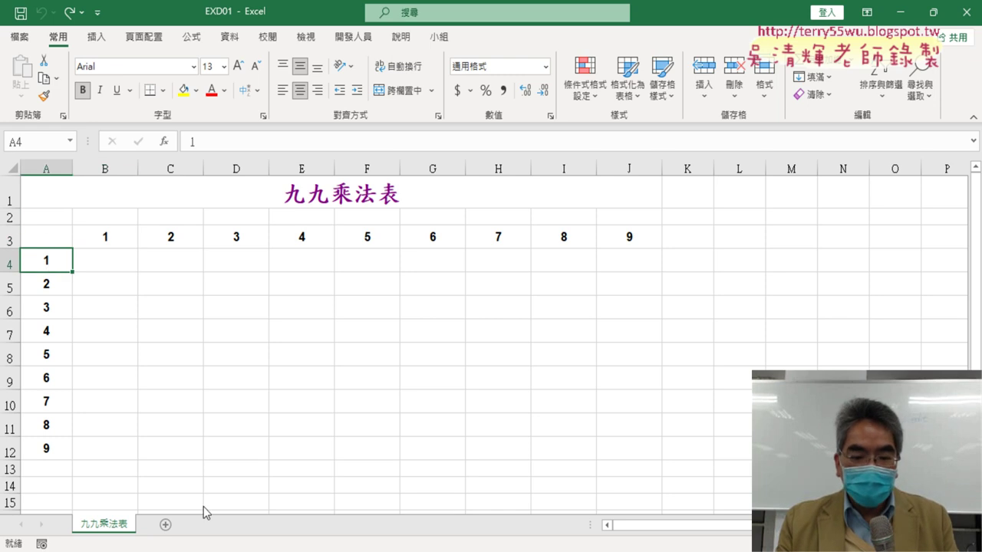
left_click(111, 240)
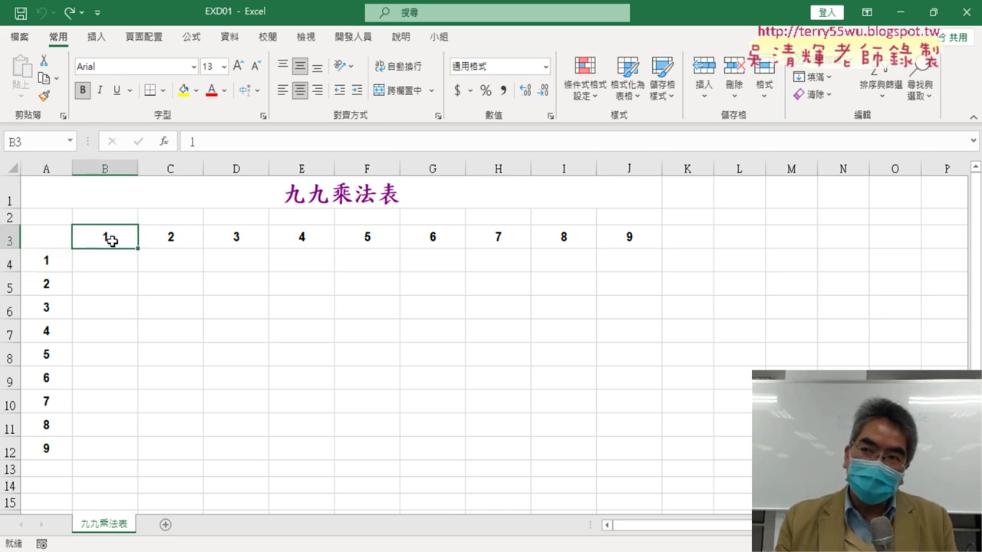
left_click(51, 264)
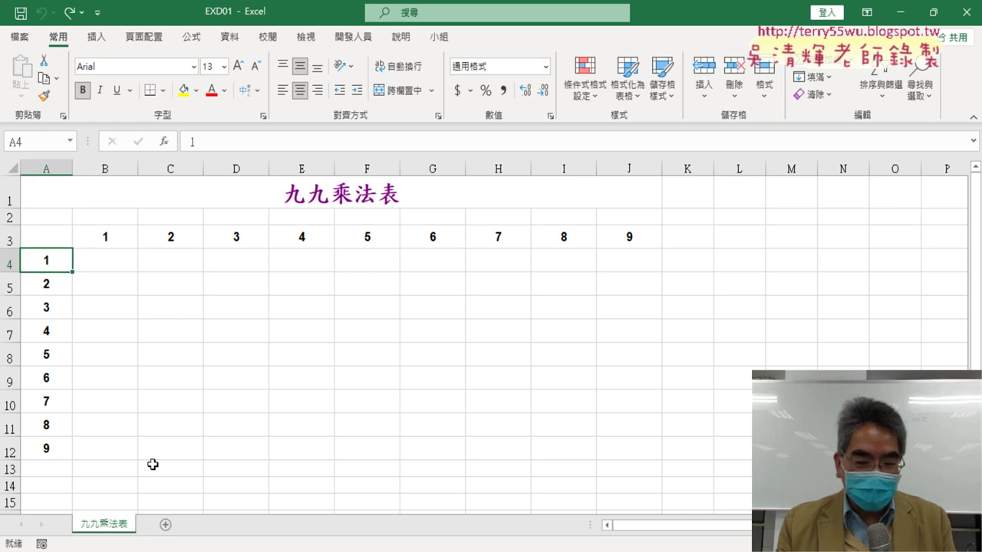
key("alt+Tab")
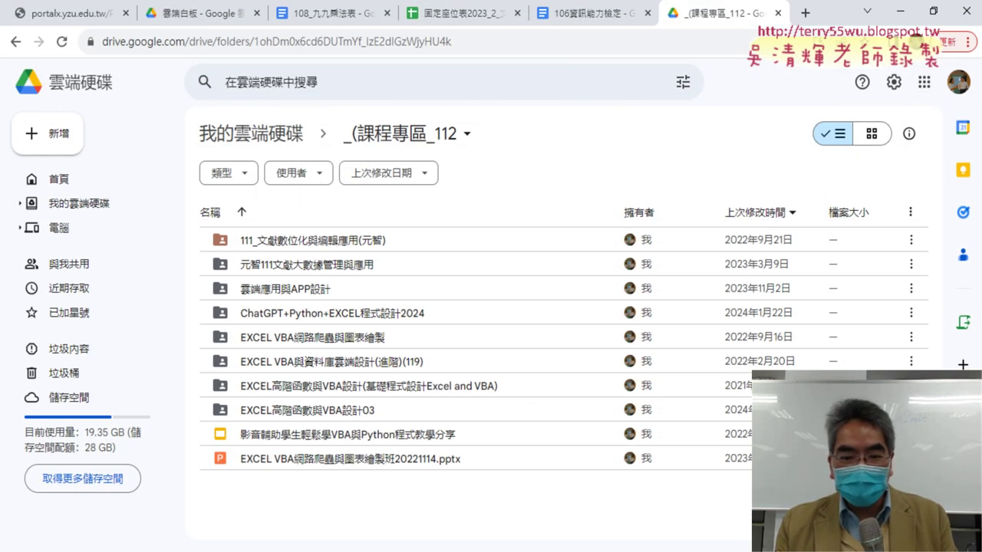
left_click(901, 14)
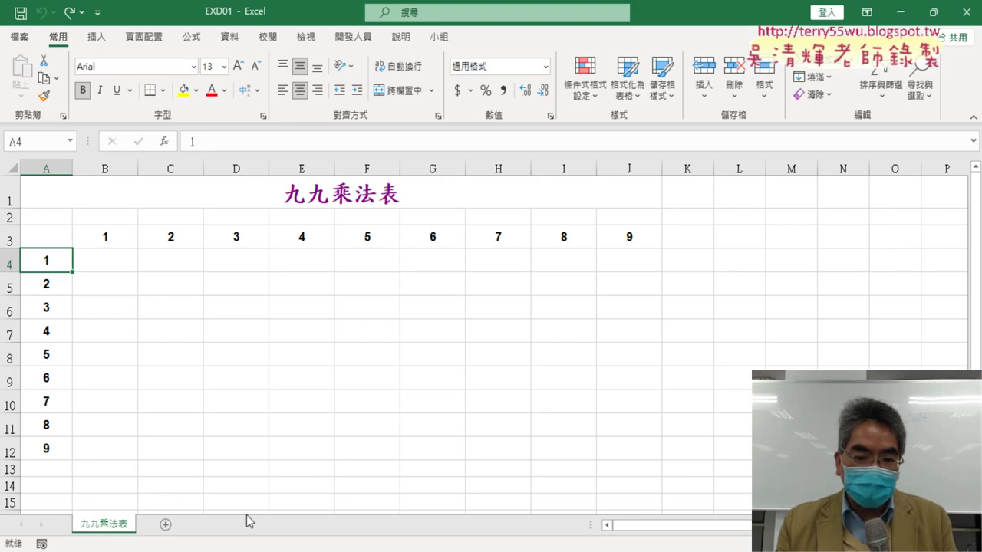
mouse_move(265, 551)
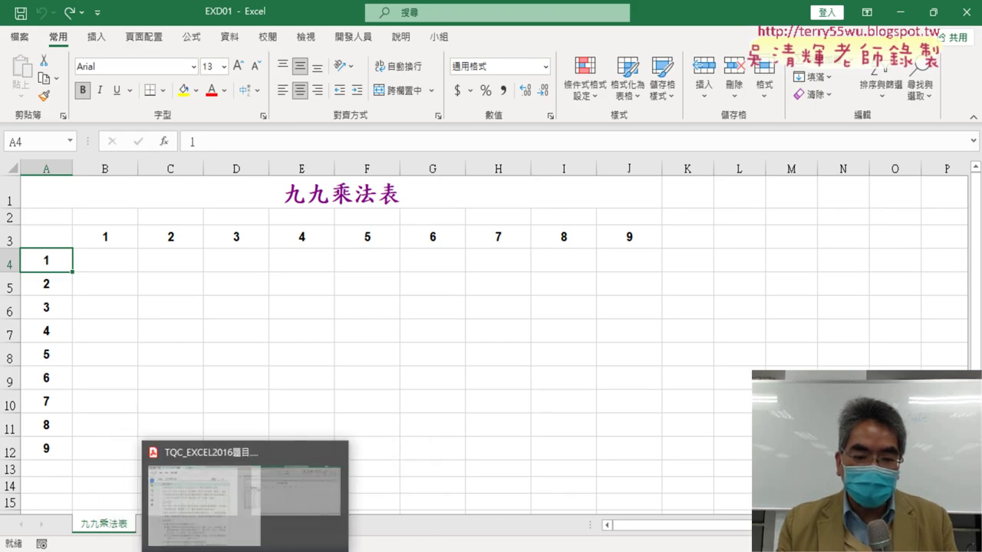
left_click(230, 506)
scroll(232, 381, "down", 2)
scroll(233, 381, "down", 2)
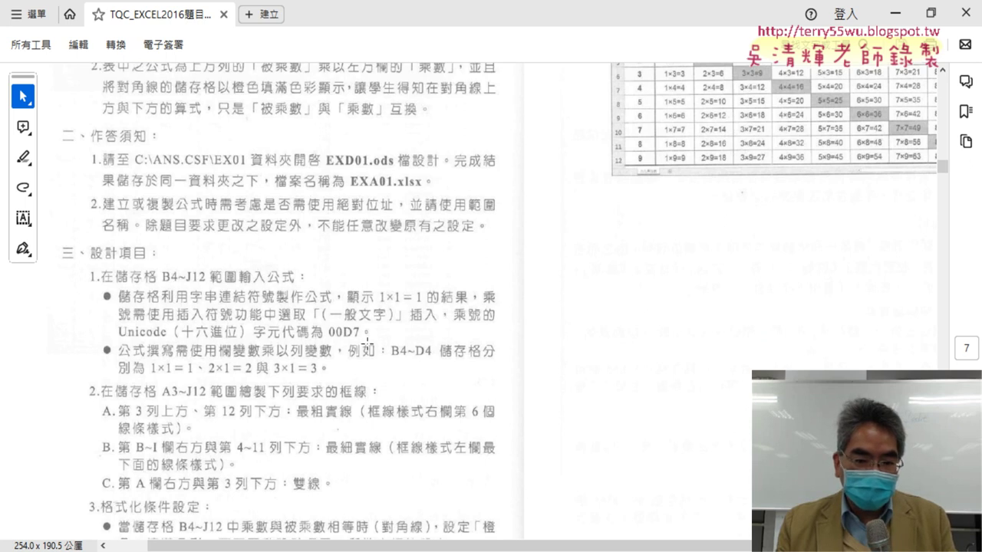
scroll(368, 341, "down", 1)
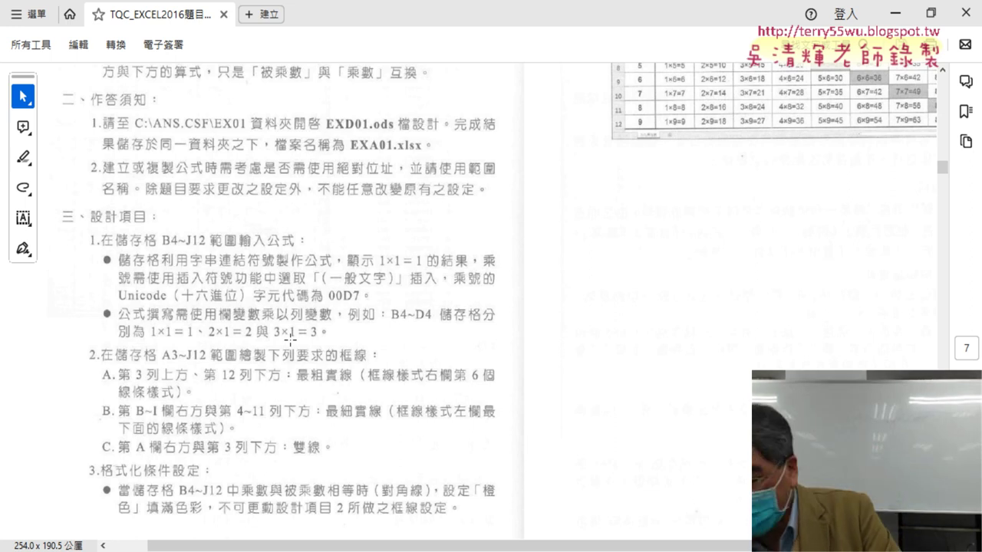
key("alt+Tab")
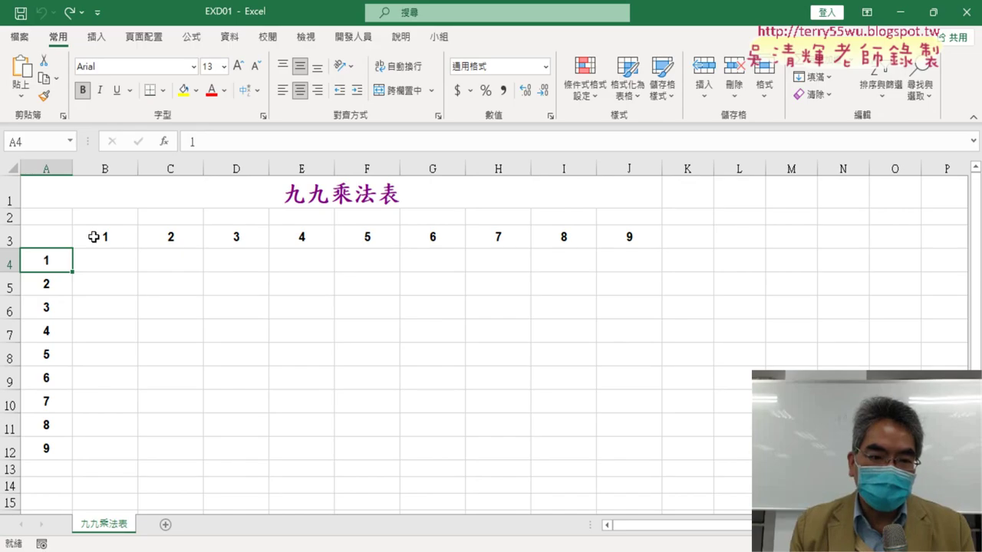
left_click(93, 237)
left_click(51, 260)
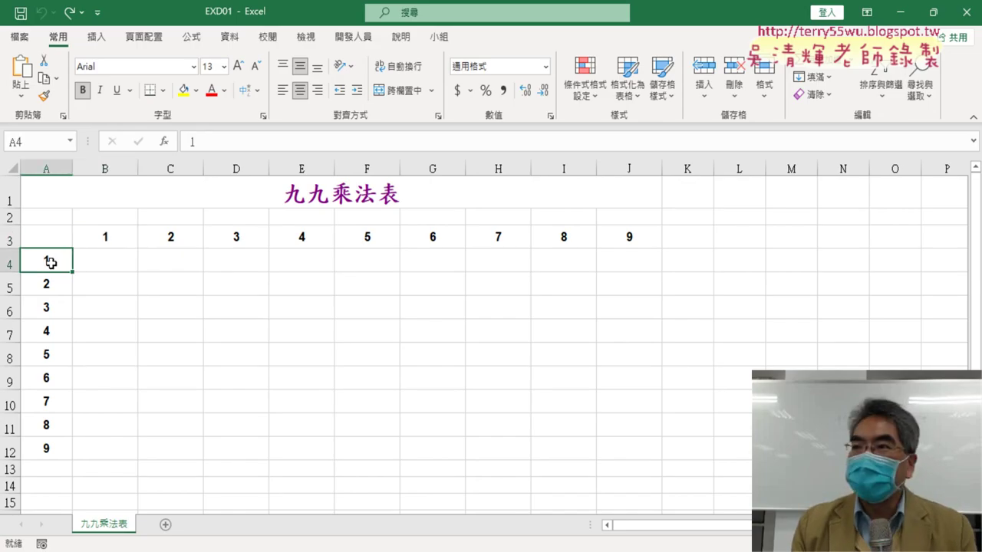
left_click(119, 261)
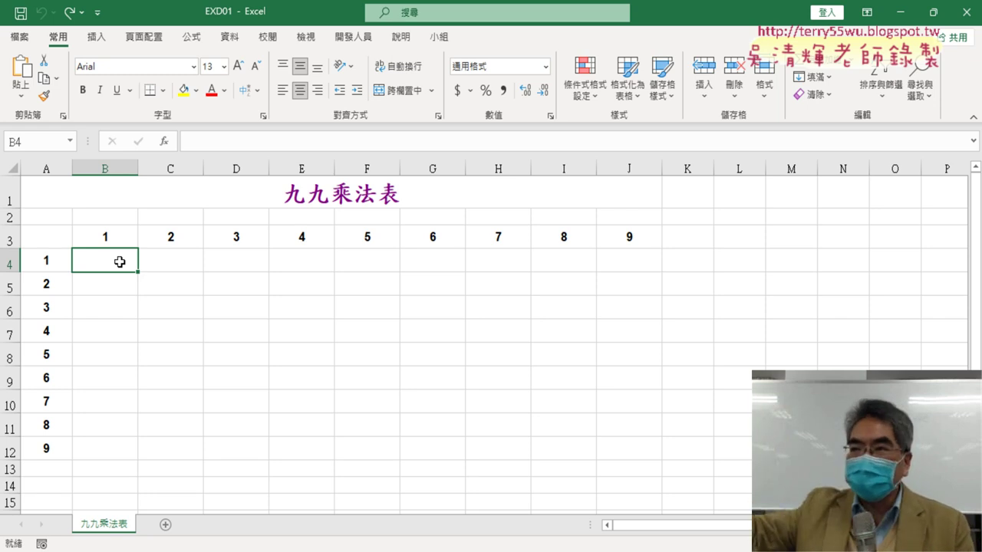
key("ctrl+shift+p")
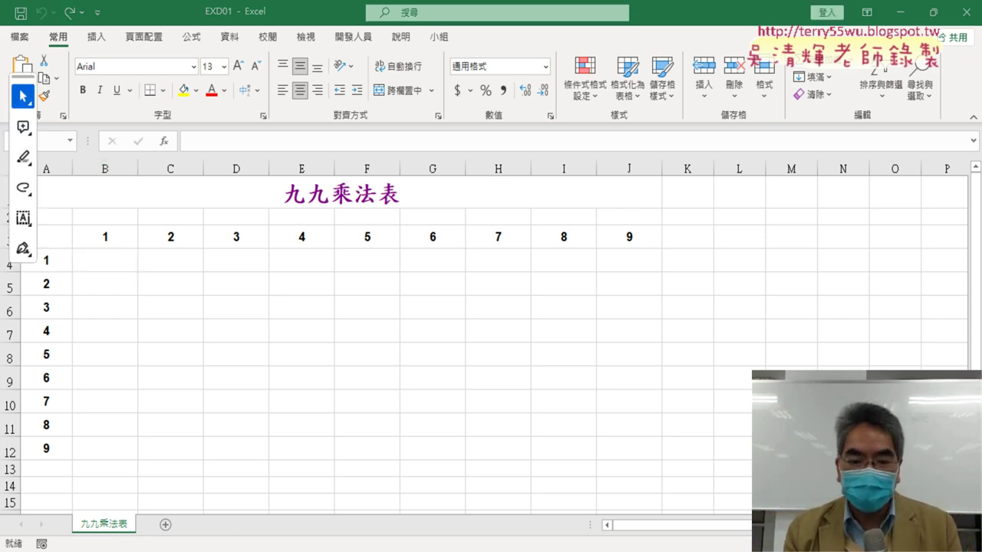
key("alt+Tab")
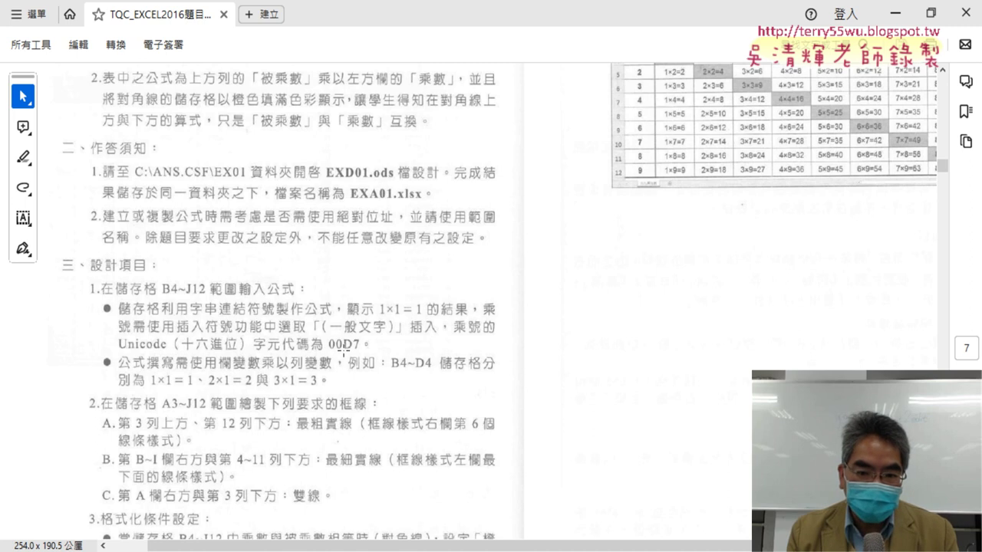
left_click(895, 13)
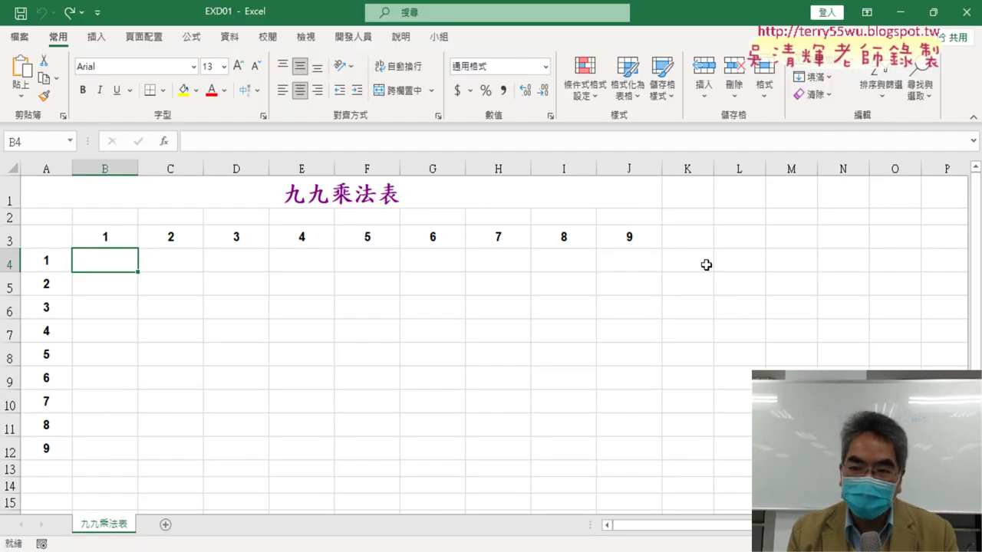
left_click(756, 268)
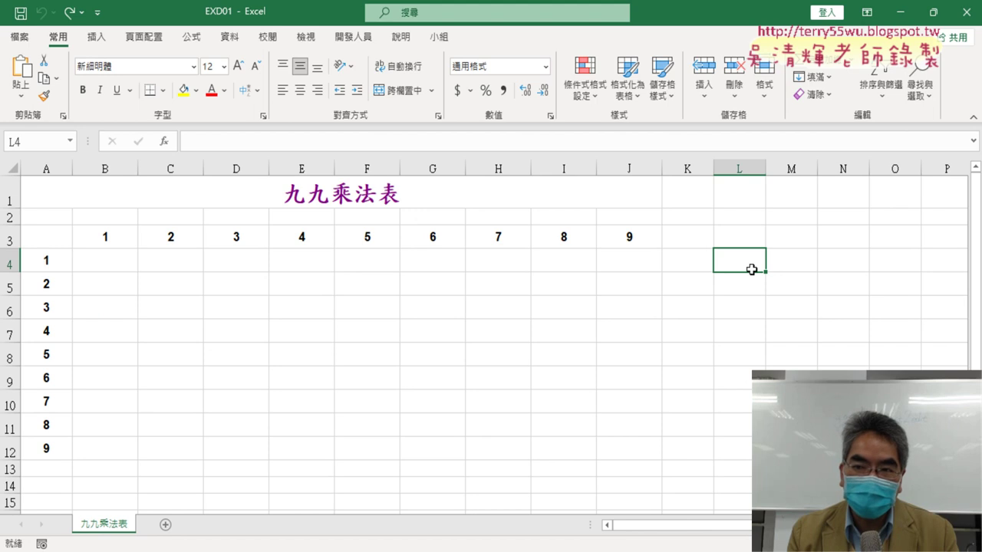
Insert the × symbol, character code 00D7, into cell L4
left_click(99, 43)
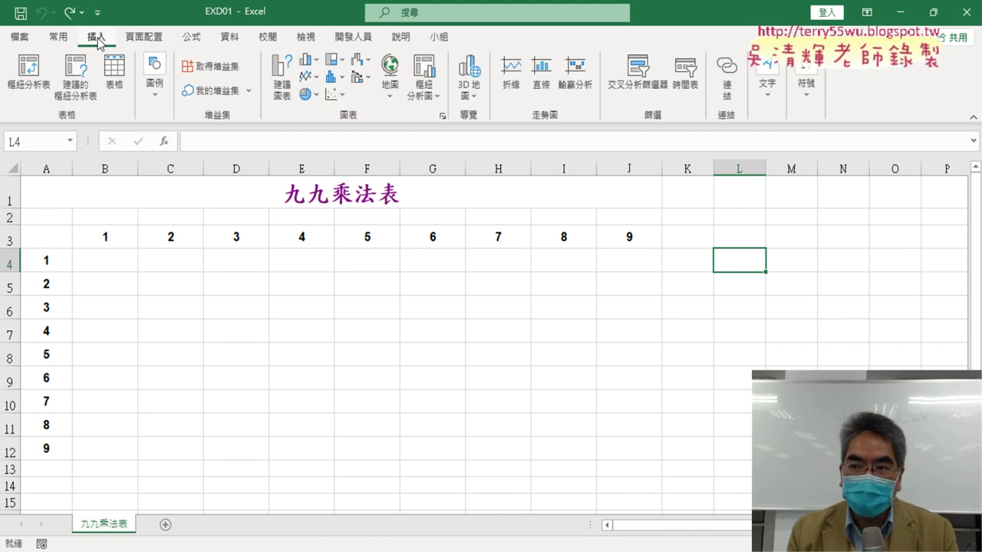
left_click(803, 98)
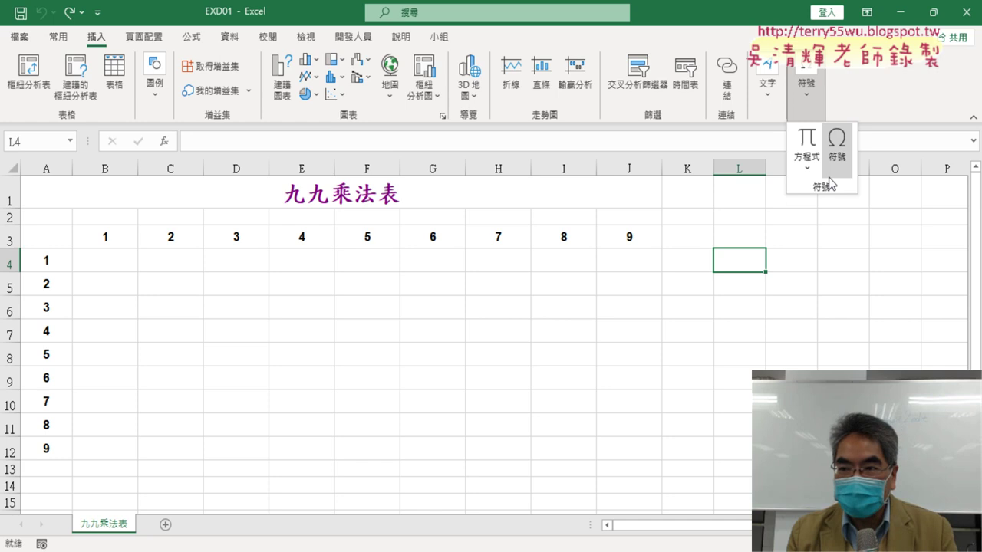
left_click(836, 144)
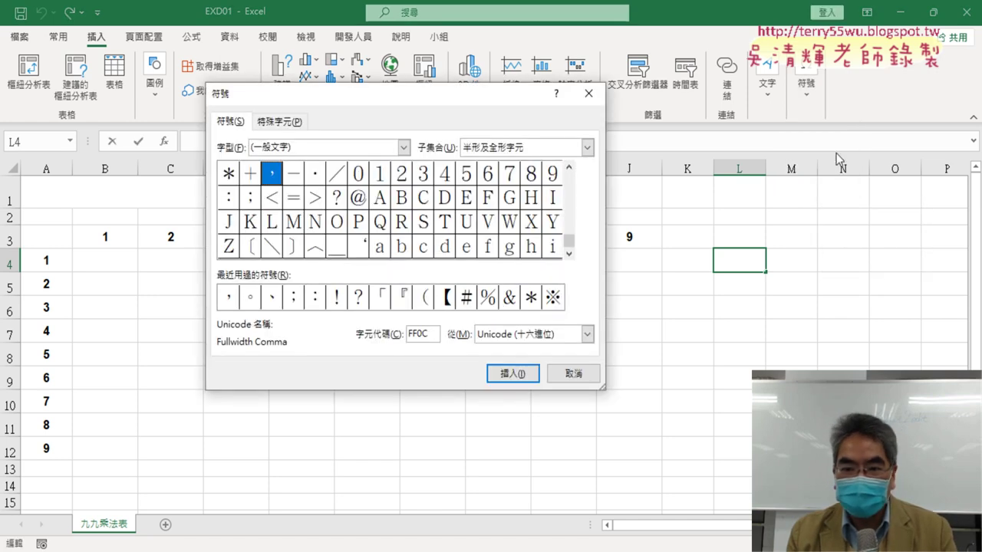
double_click(423, 334)
type("00")
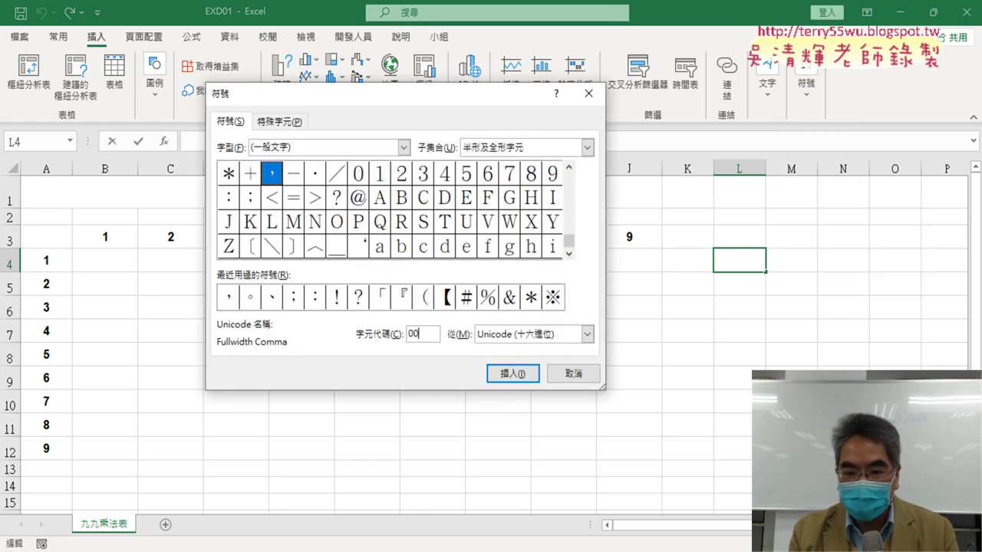
type("D")
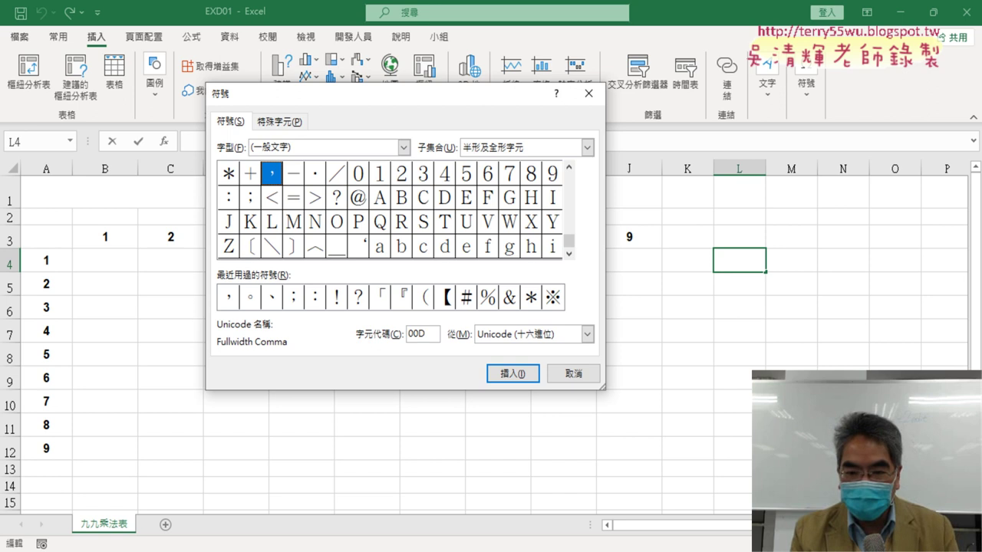
type("7")
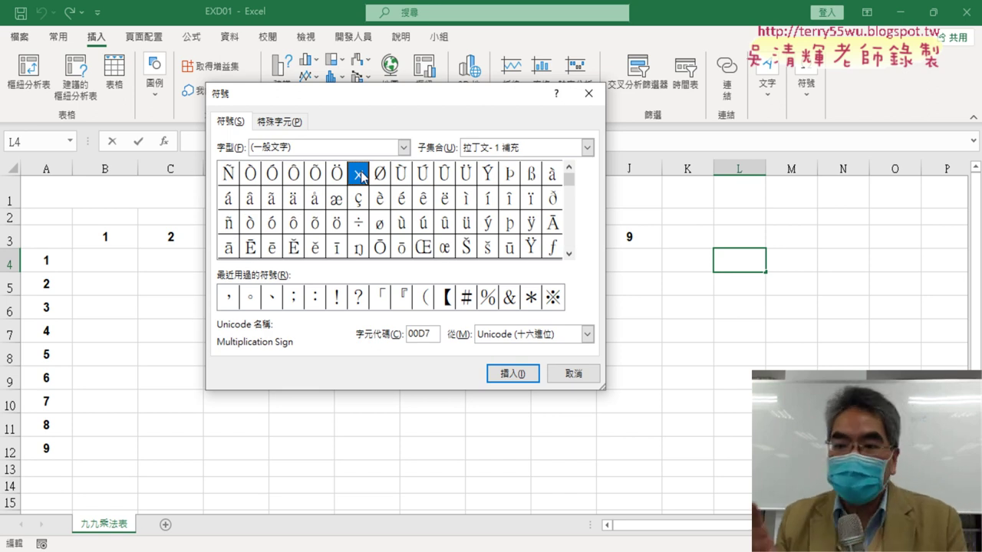
left_click(513, 375)
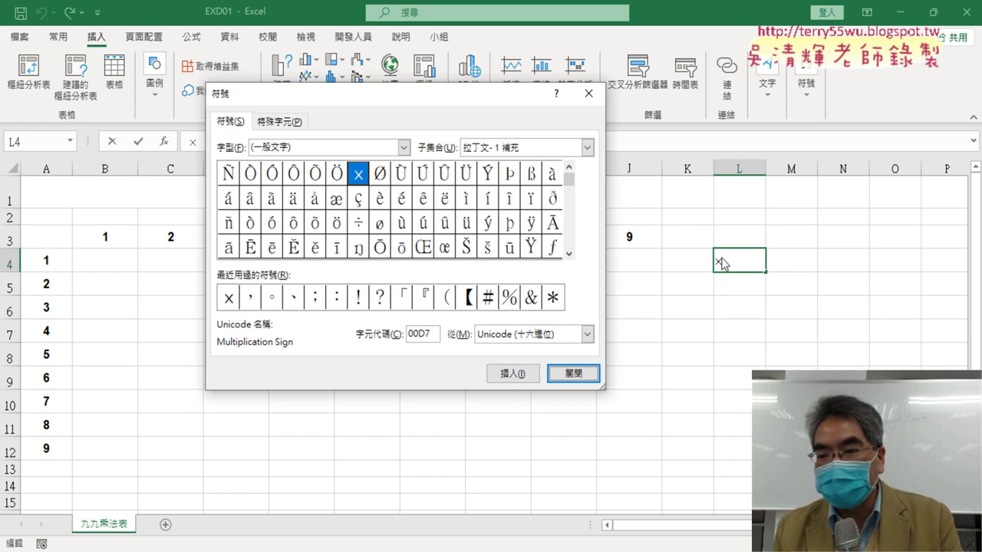
left_click(588, 374)
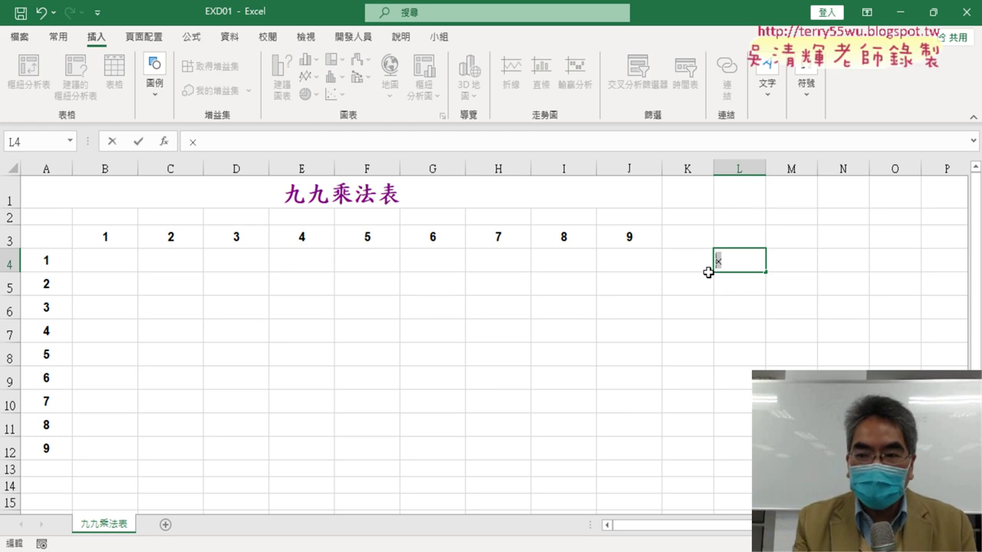
Select B4 and begin a formula with =
left_click(121, 259)
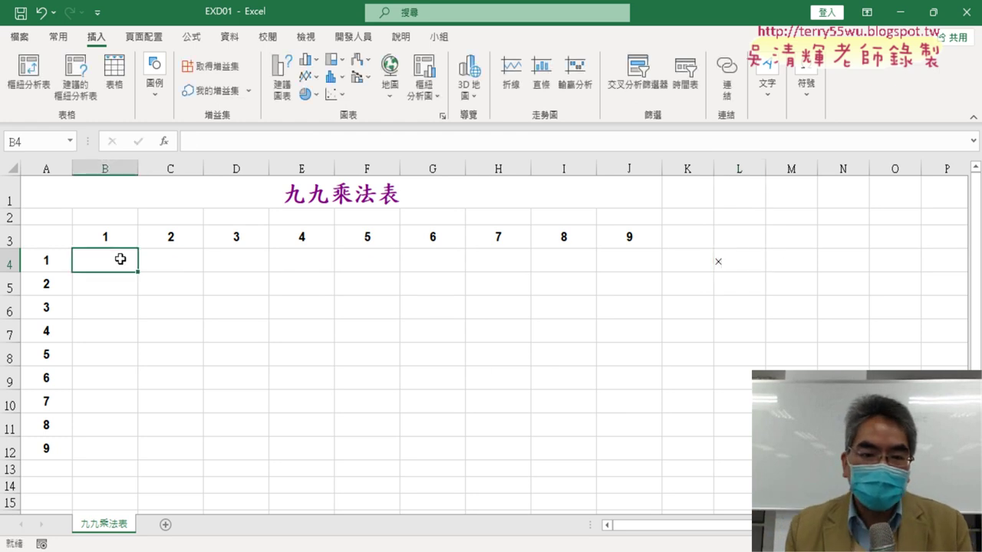
left_click(206, 142)
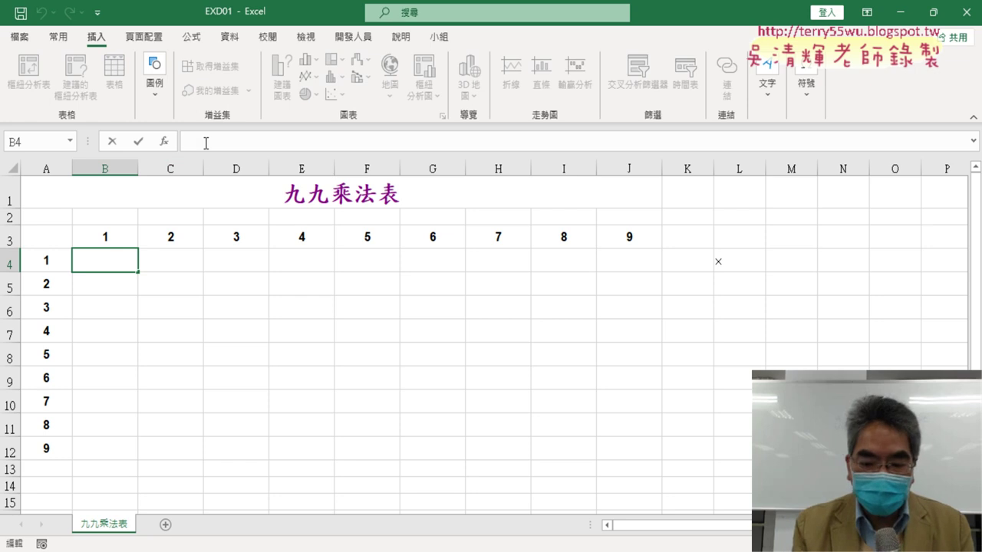
type("=")
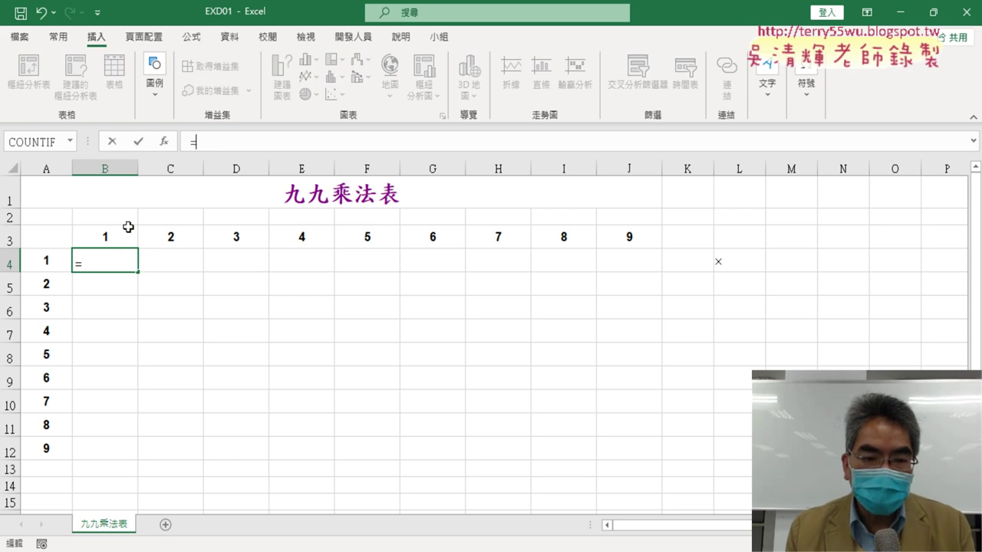
Build B4's formula =B3&"×"&A4&"="&B3*A4 so it shows 1×1=1
left_click(109, 237)
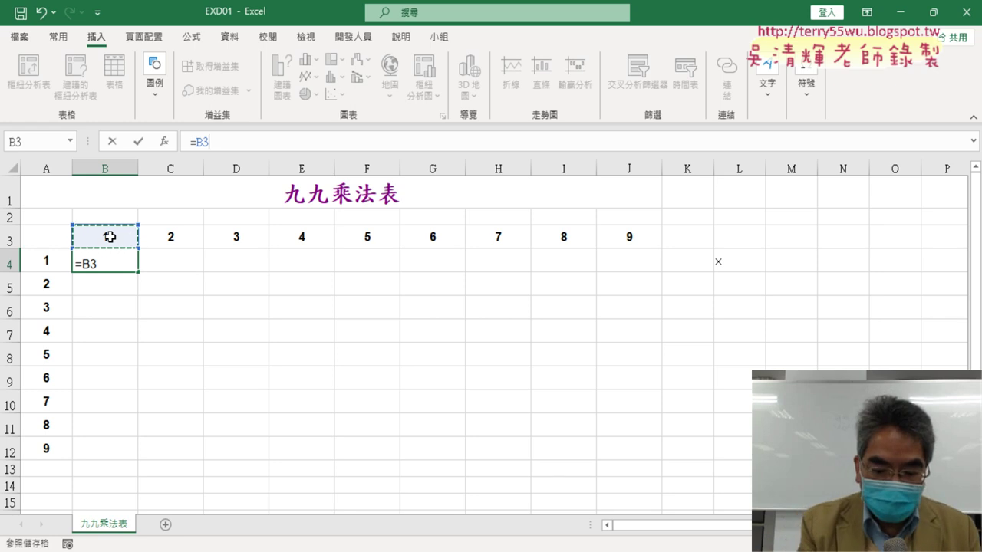
type("&\"")
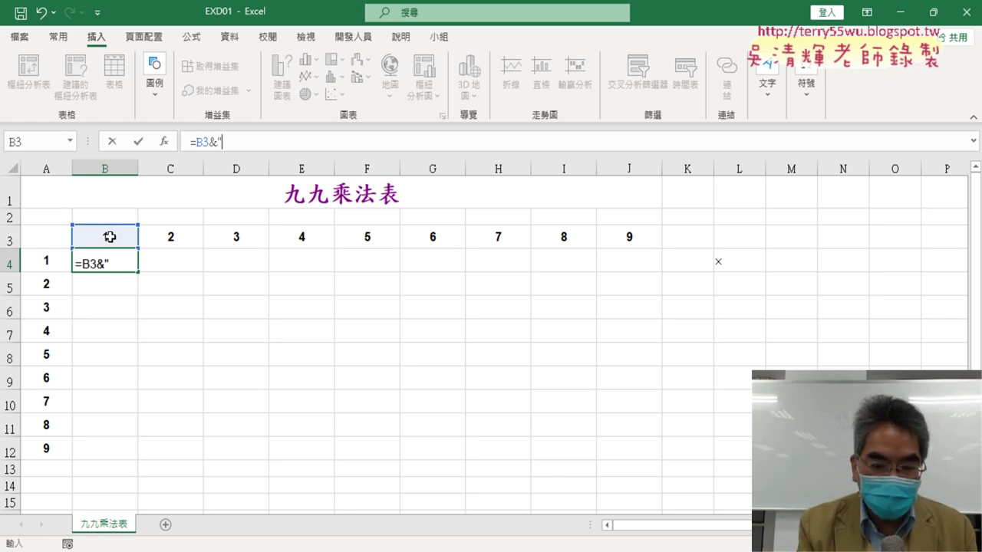
type("×")
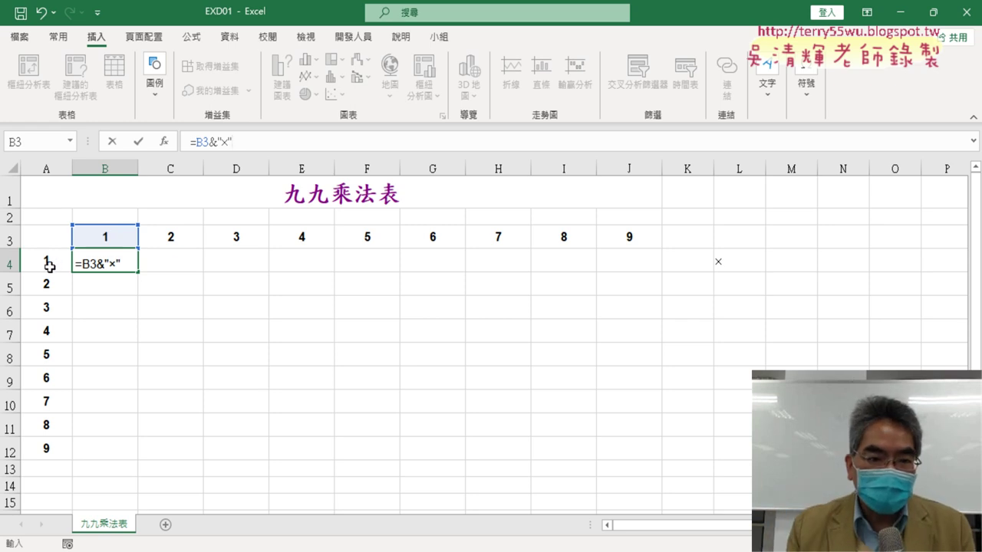
type("&")
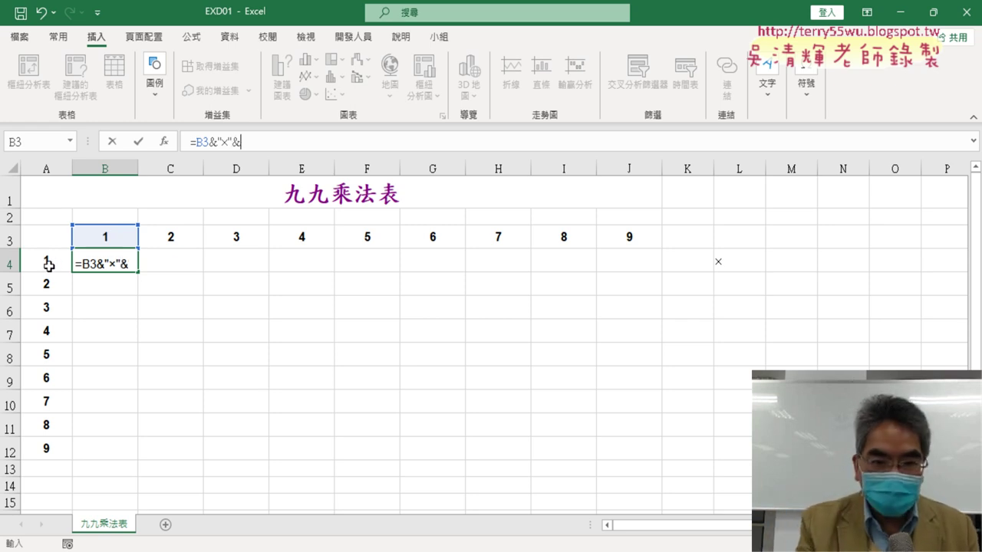
left_click(48, 265)
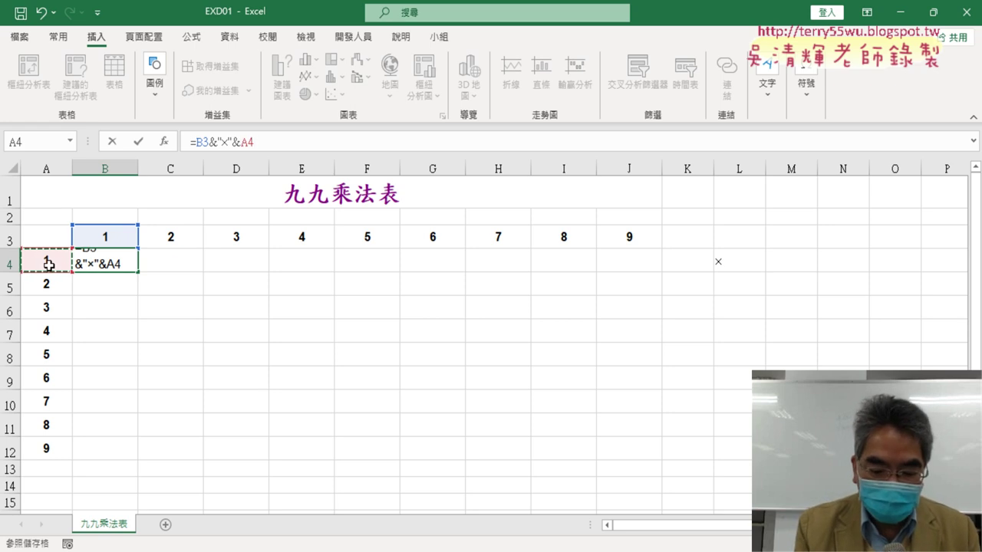
type("&\"")
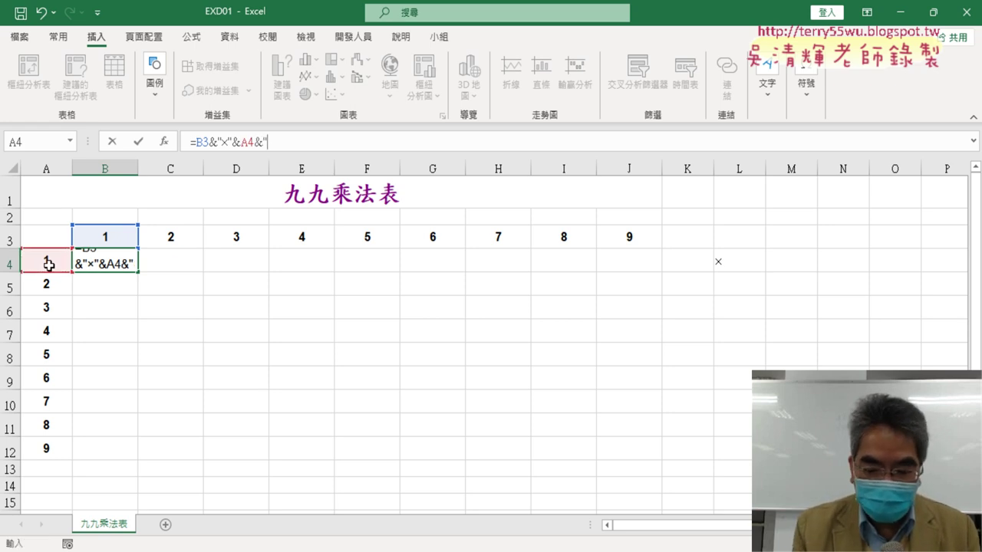
type("=\"")
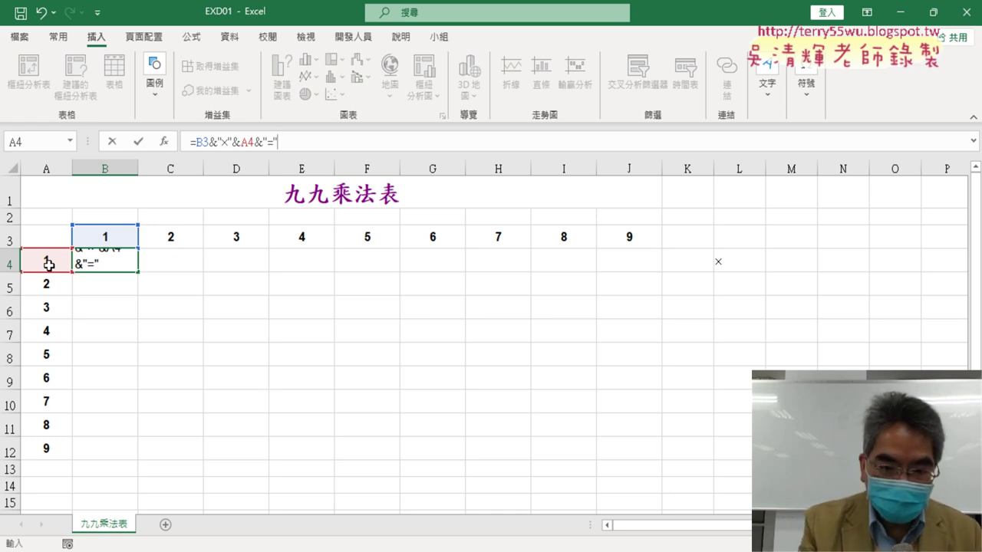
type("&")
left_click(107, 239)
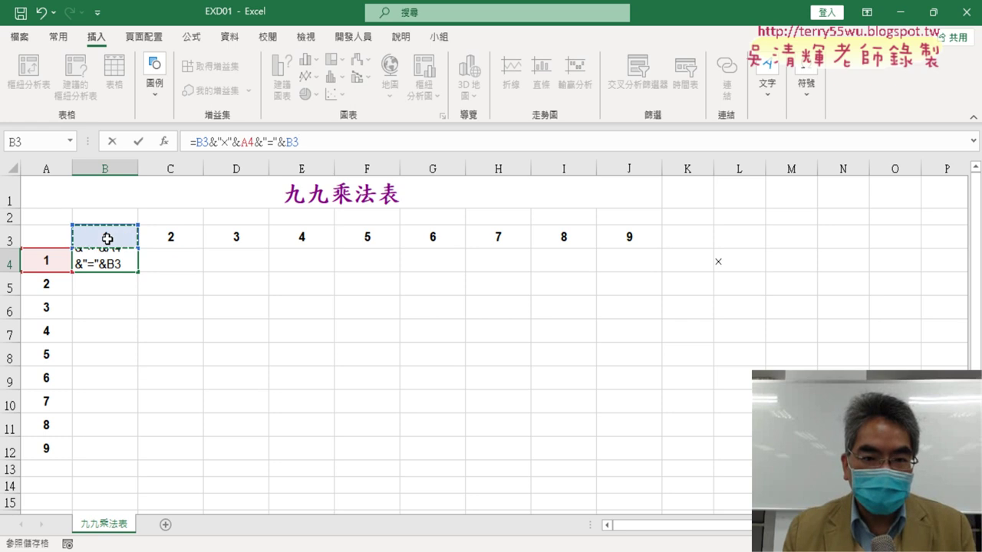
type("*")
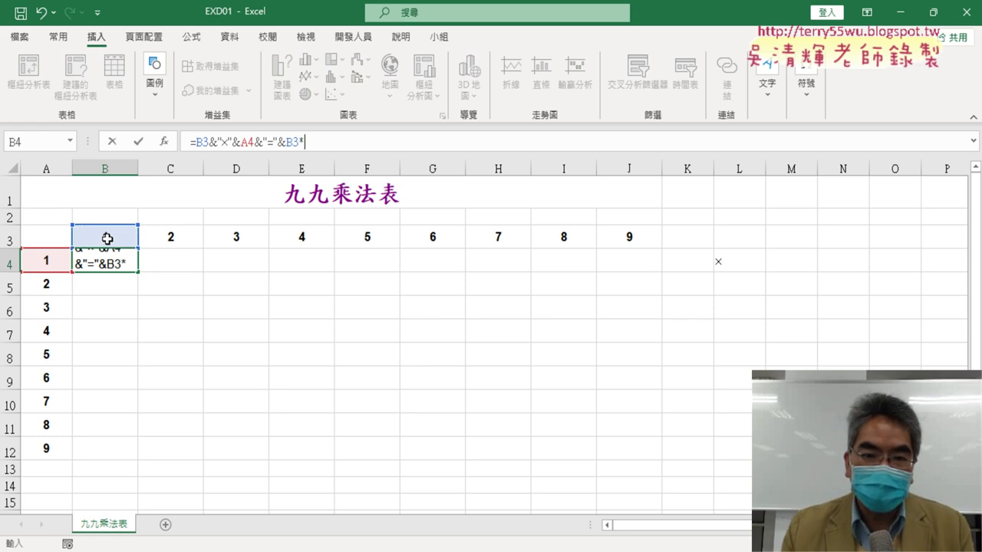
left_click(46, 261)
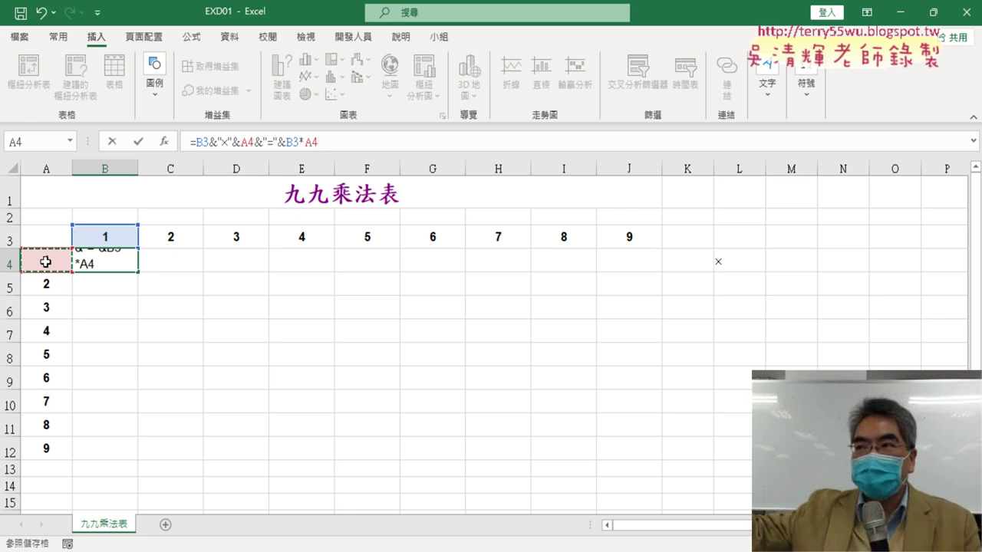
left_click(139, 142)
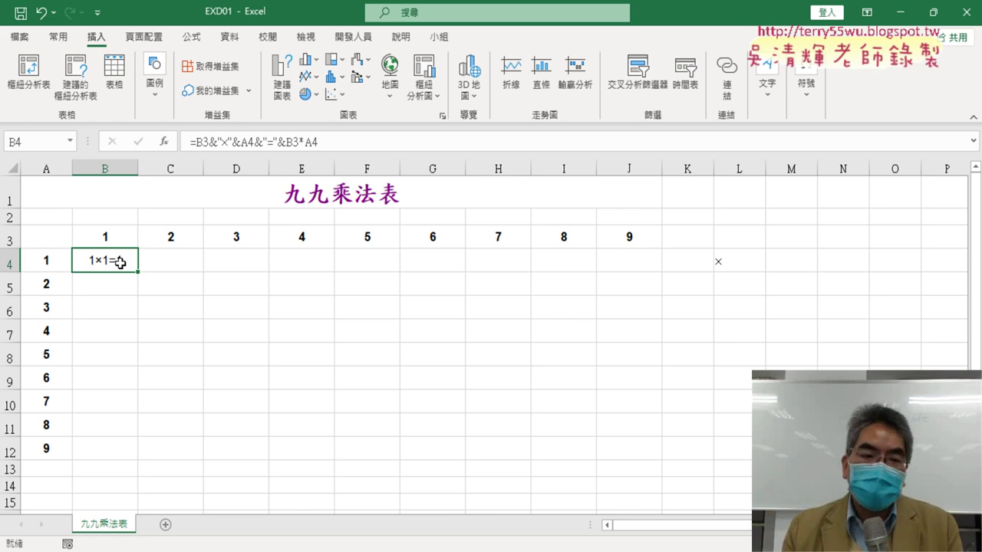
Fill B4 down to B12 and inspect the results against B3
left_click_drag(140, 273, 137, 456)
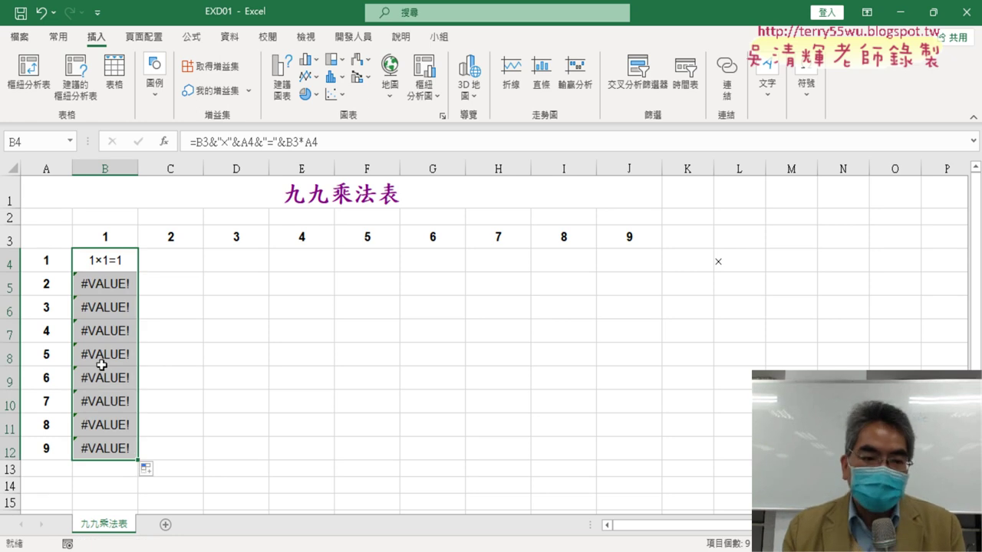
left_click(107, 263)
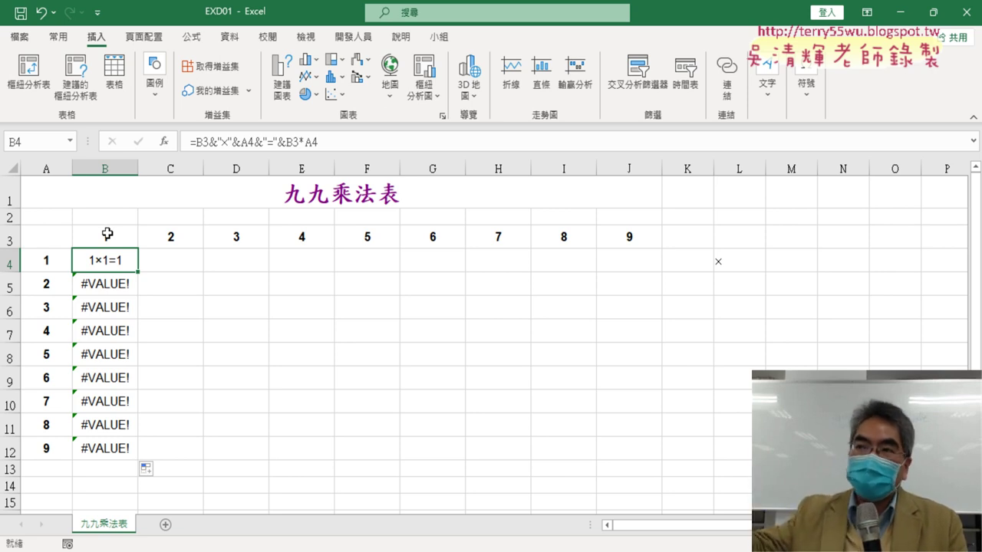
left_click(107, 234)
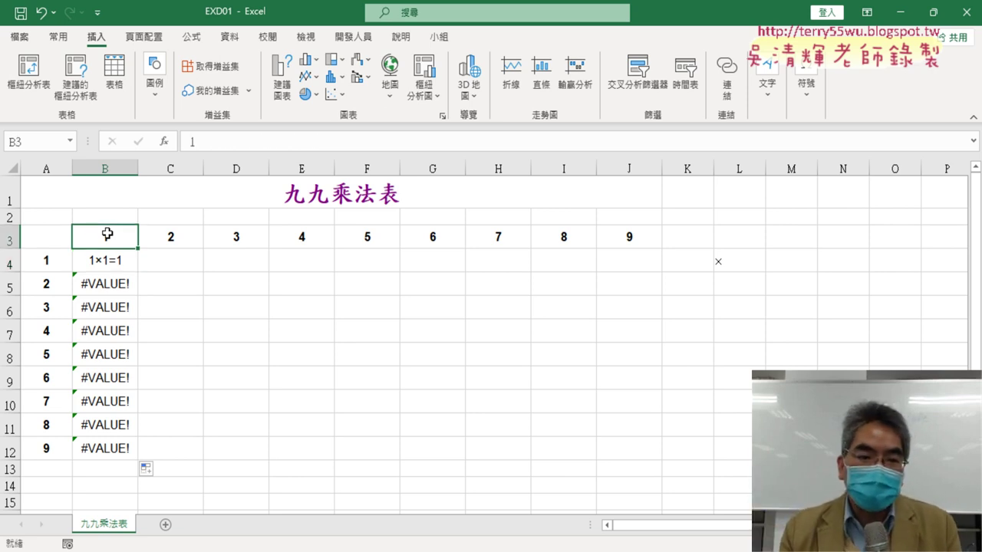
left_click(112, 266)
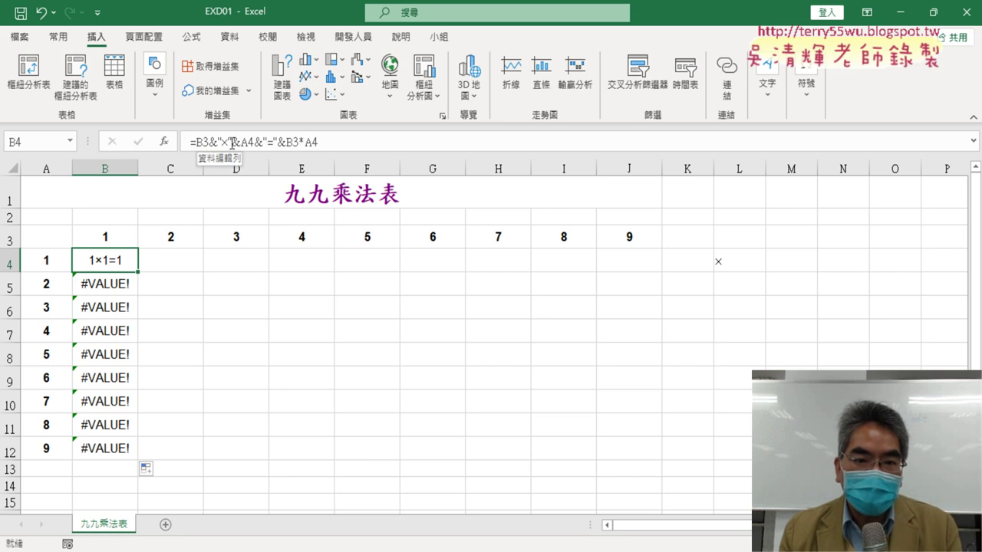
Lock both B3 references as B$3 in B4's formula and fill it down to B12
left_click(208, 142)
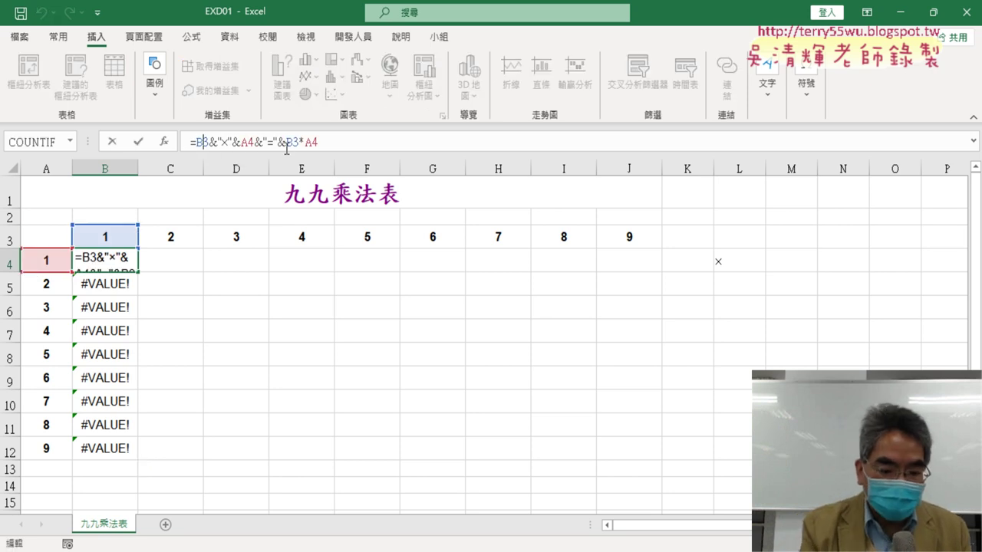
type("$")
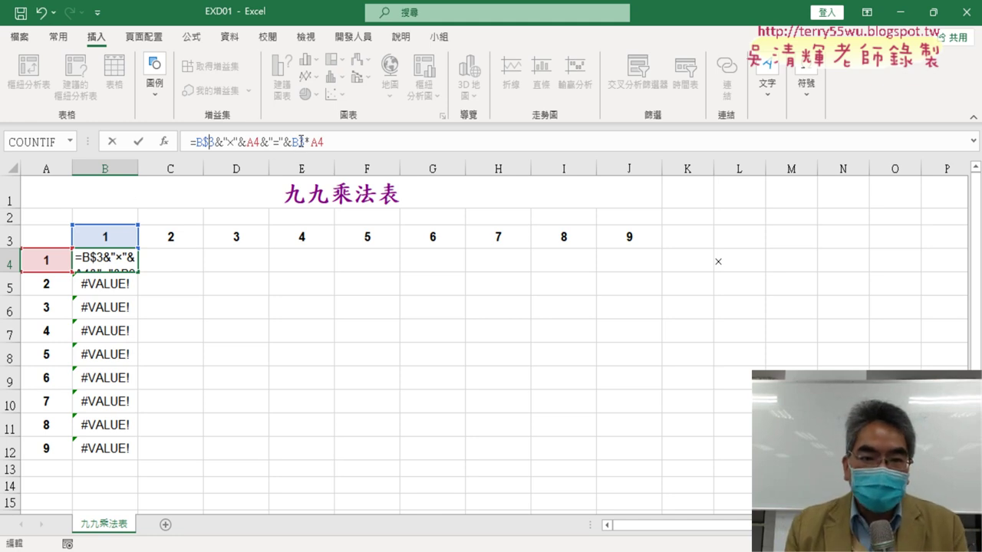
left_click(299, 141)
type("$")
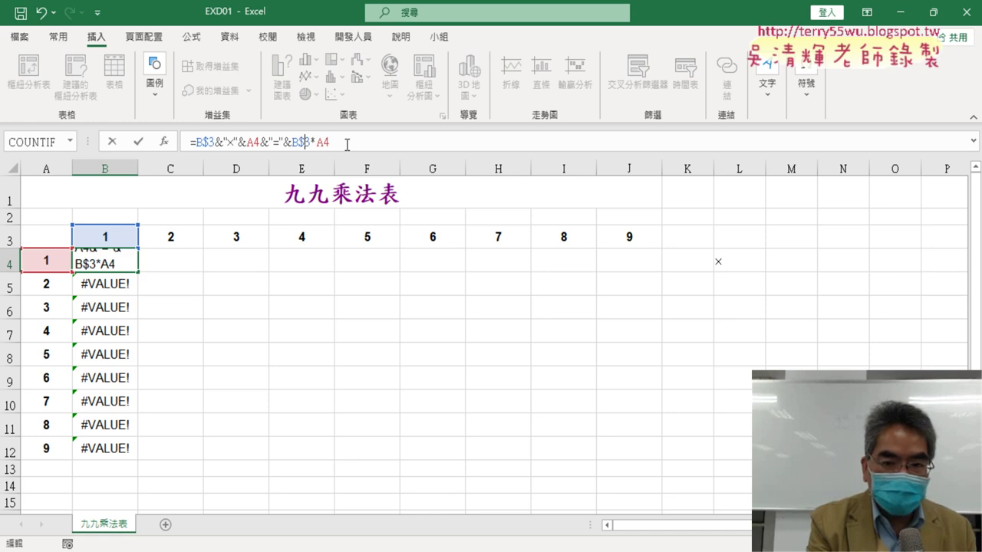
left_click(138, 141)
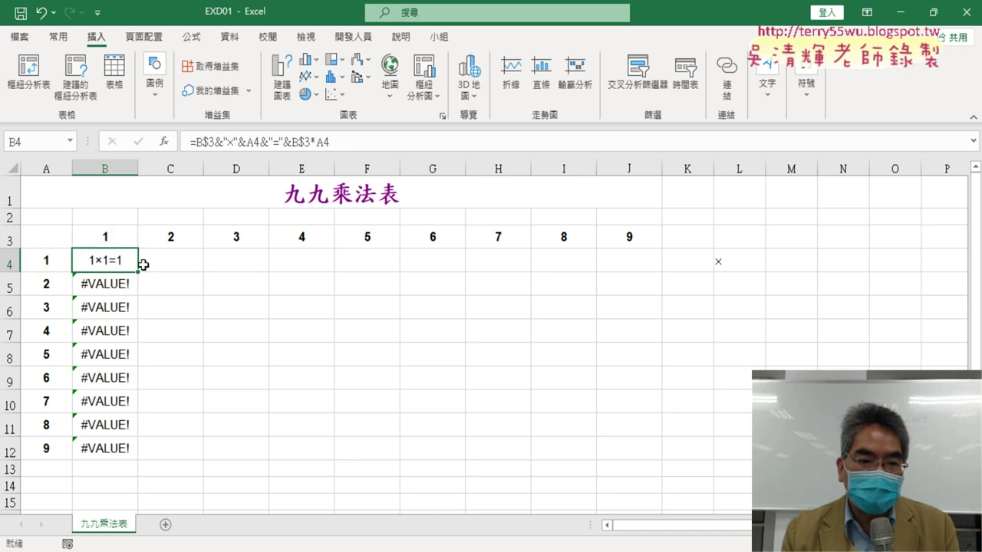
left_click_drag(138, 272, 129, 449)
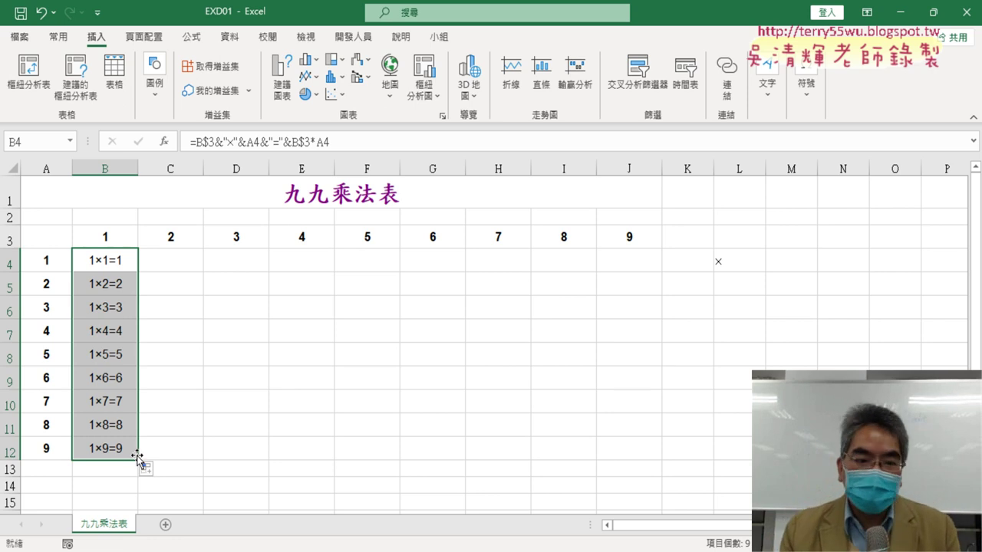
Fill the B4:B12 formulas across to column J, then inspect C4, D4, E4 and B4's formulas
left_click_drag(139, 460, 668, 491)
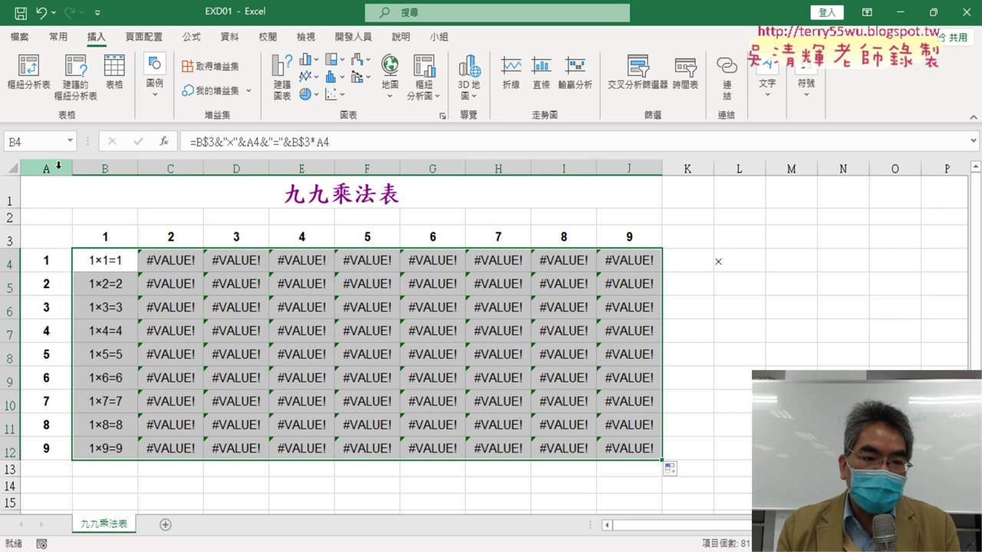
left_click(163, 262)
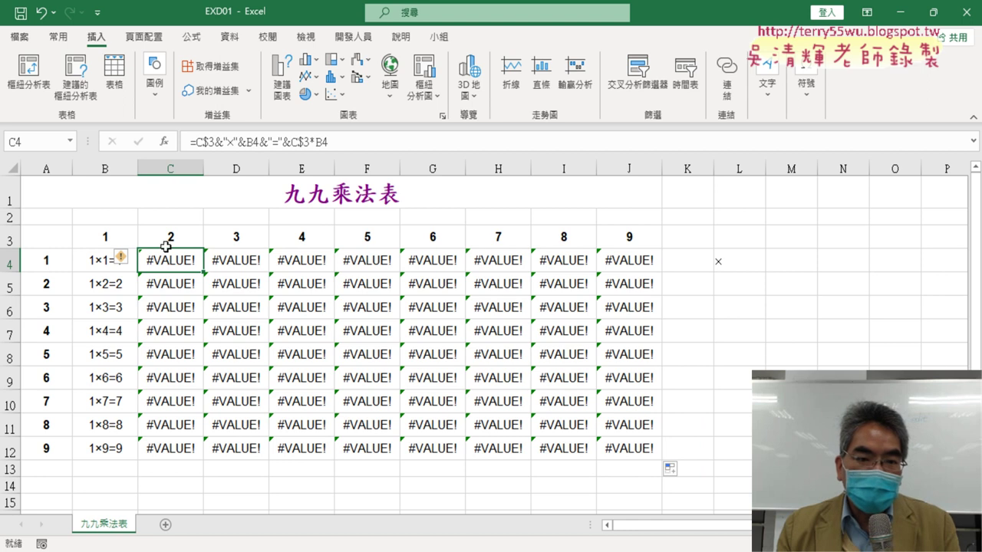
left_click(235, 261)
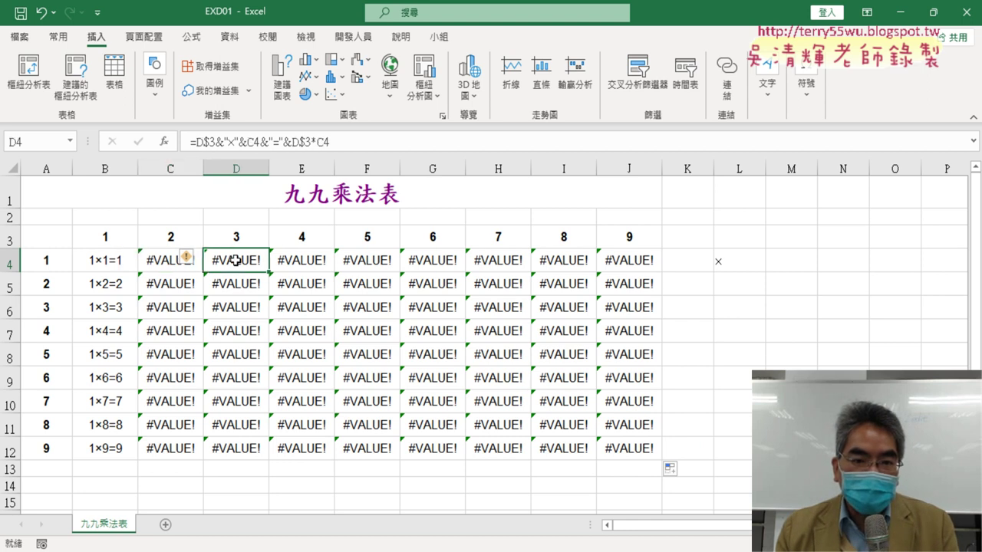
left_click(300, 262)
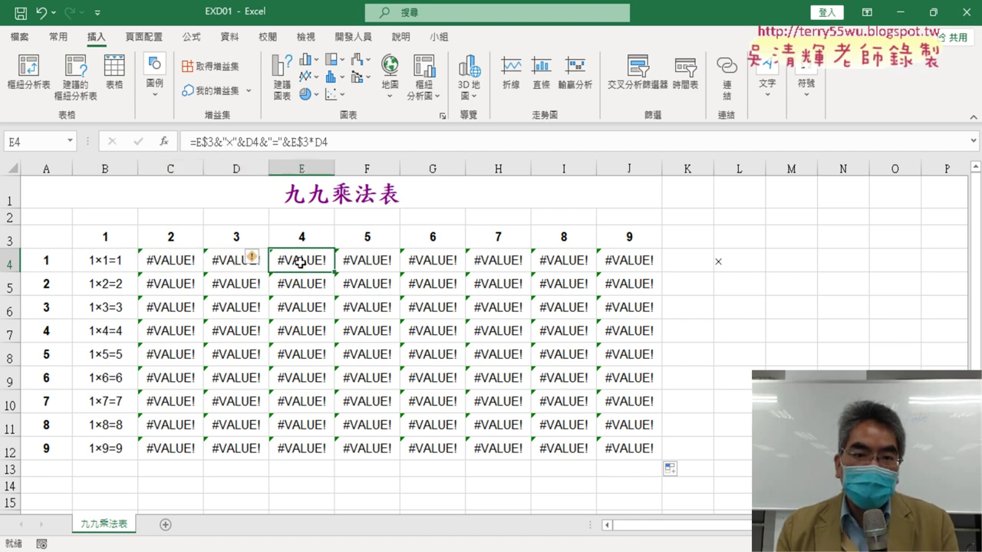
left_click(165, 264)
left_click(95, 261)
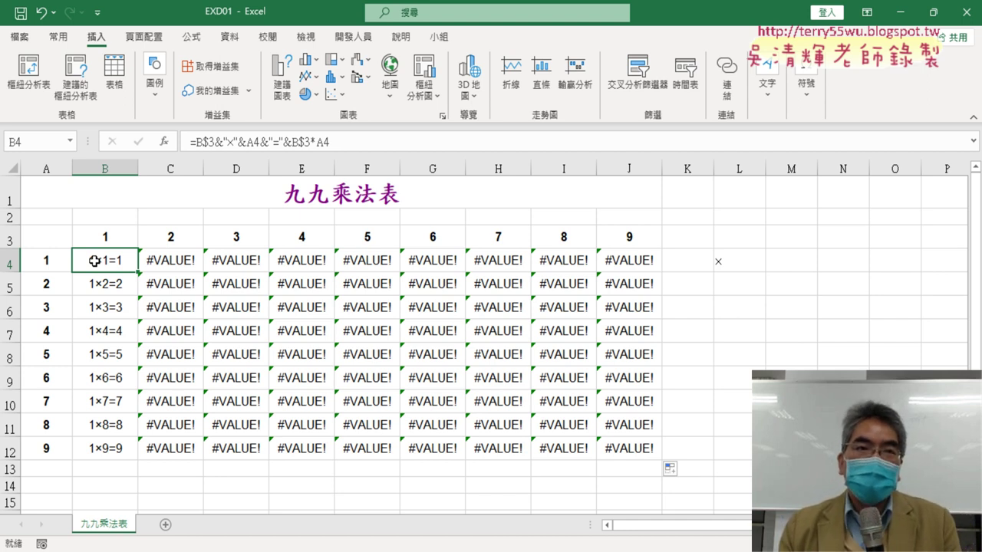
Add $ before both A4 references in B4's formula to lock column A
left_click(249, 142)
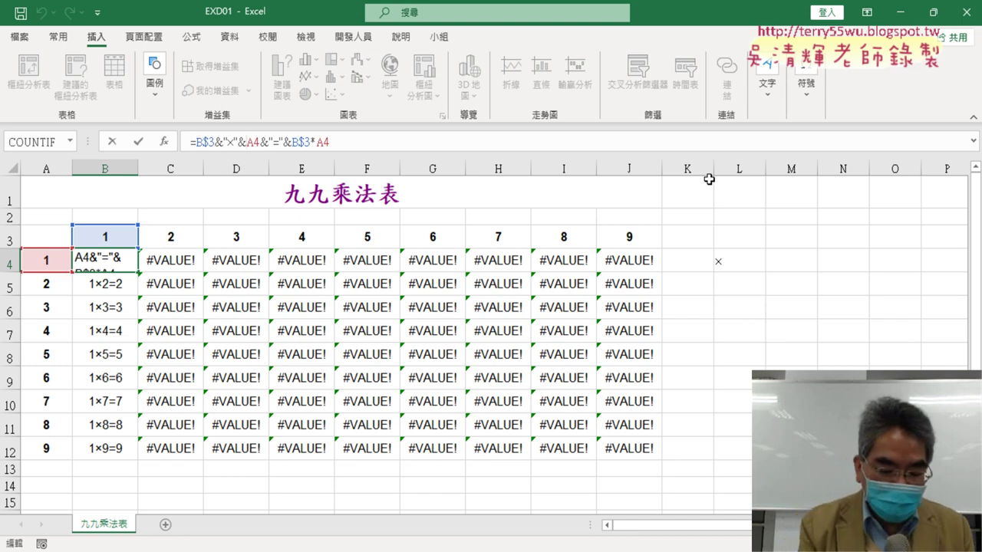
type("$")
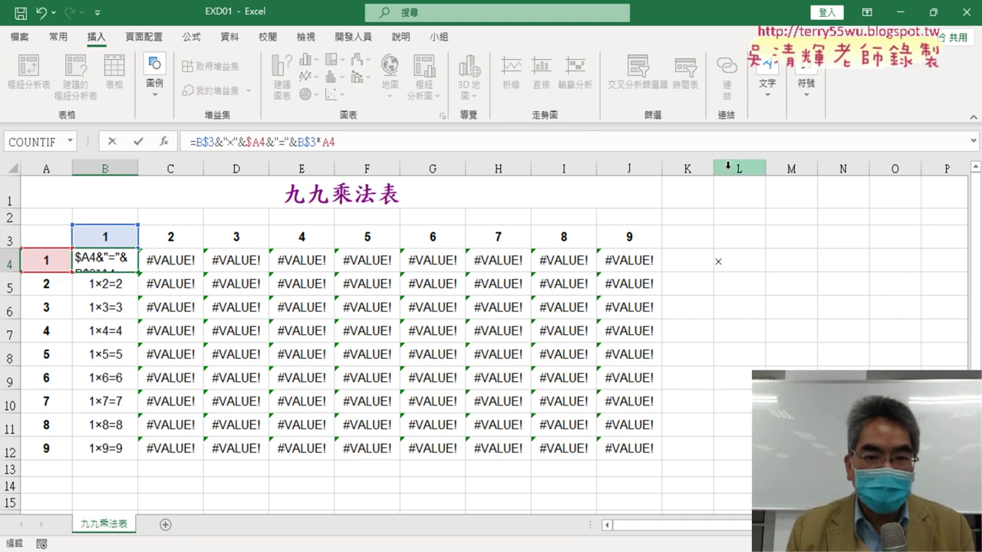
left_click(323, 142)
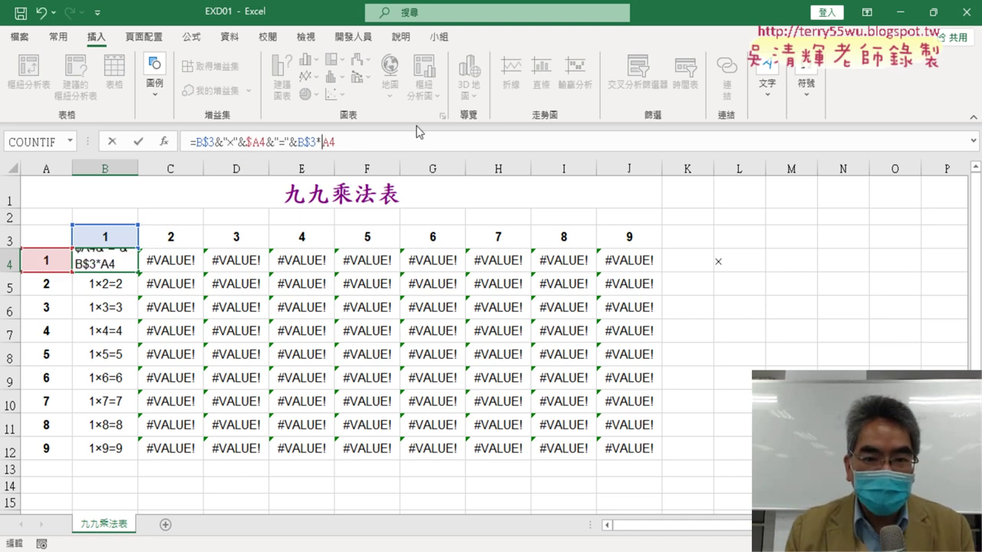
type("$")
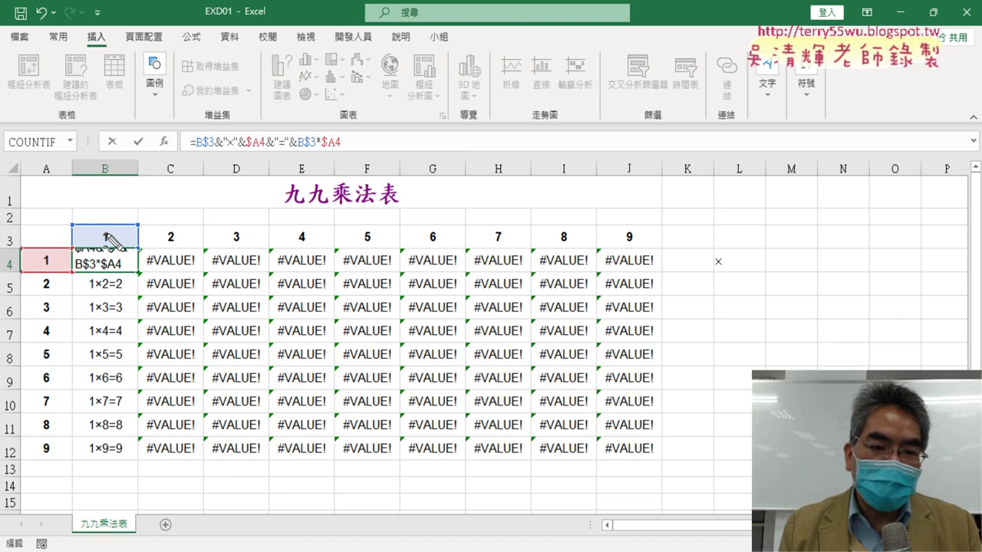
Mark row 3 and column A as the fixed references, then confirm the edited B4 formula
left_click_drag(9, 253, 27, 247)
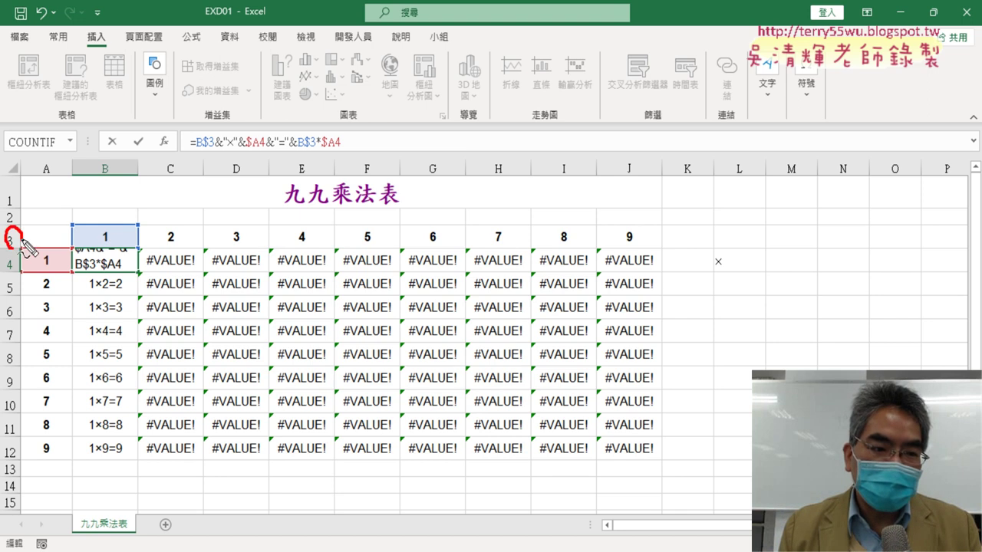
left_click_drag(44, 171, 49, 181)
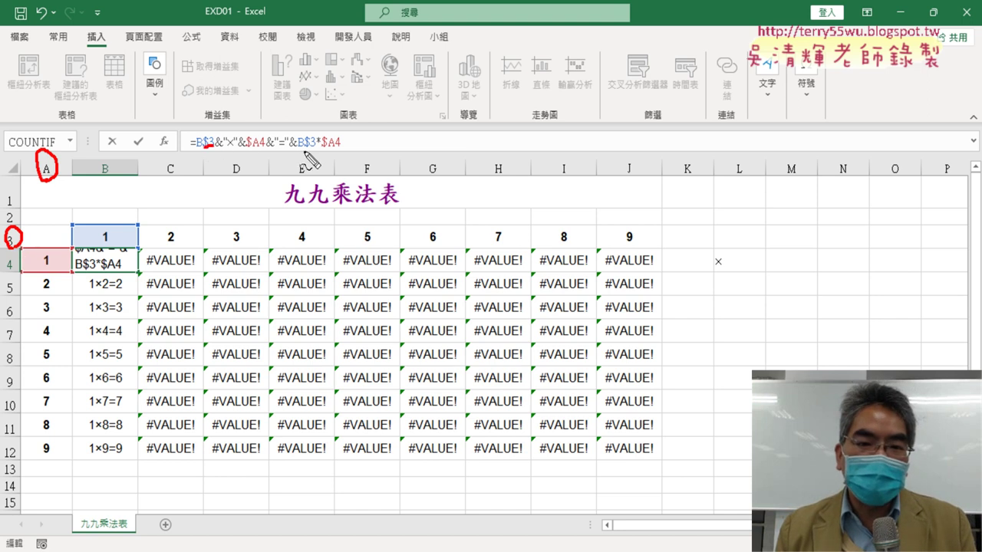
left_click_drag(305, 150, 315, 151)
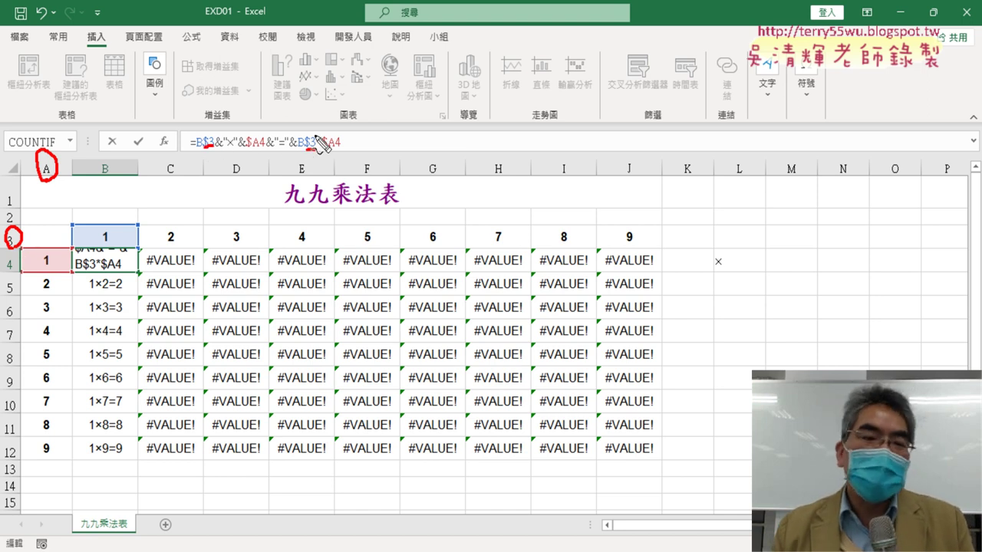
left_click_drag(38, 184, 58, 185)
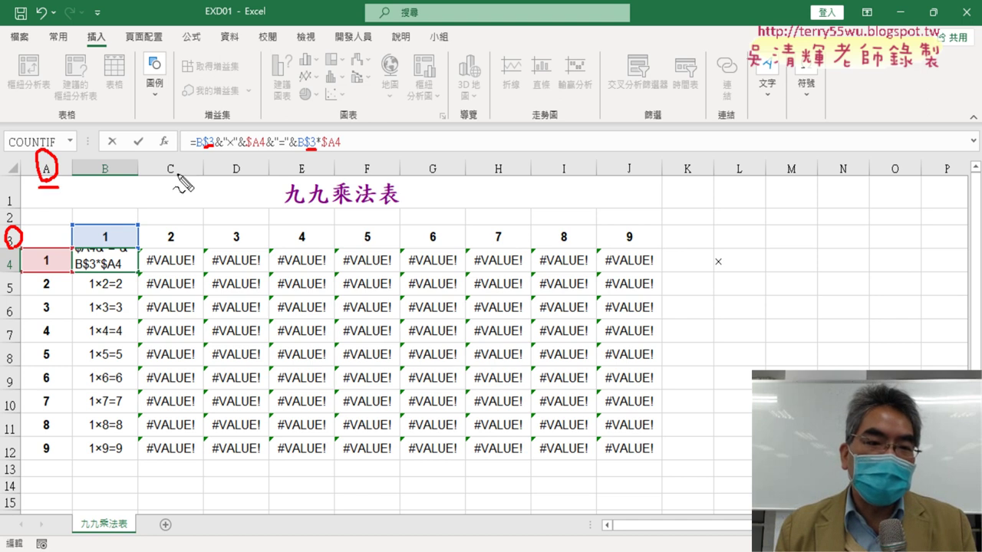
left_click_drag(247, 150, 259, 150)
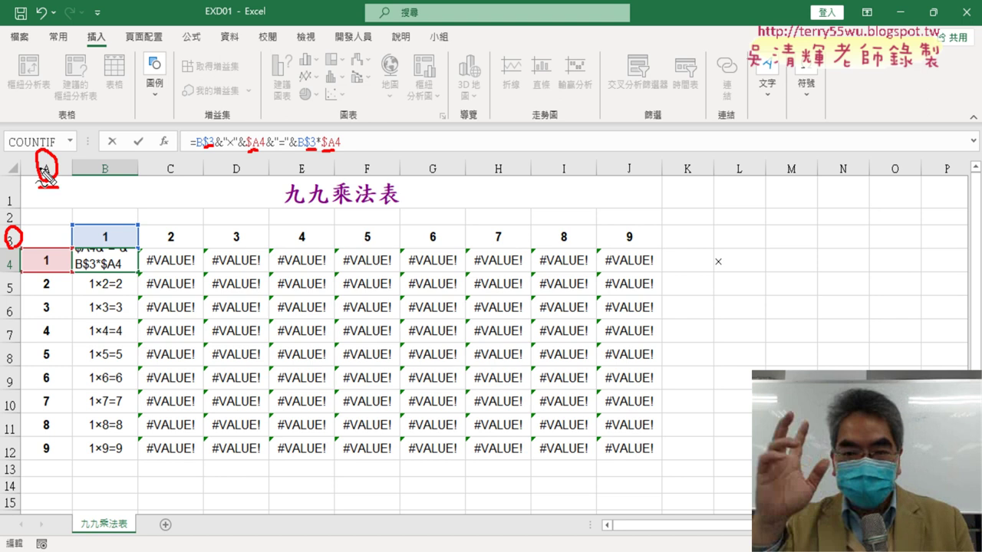
key("Escape")
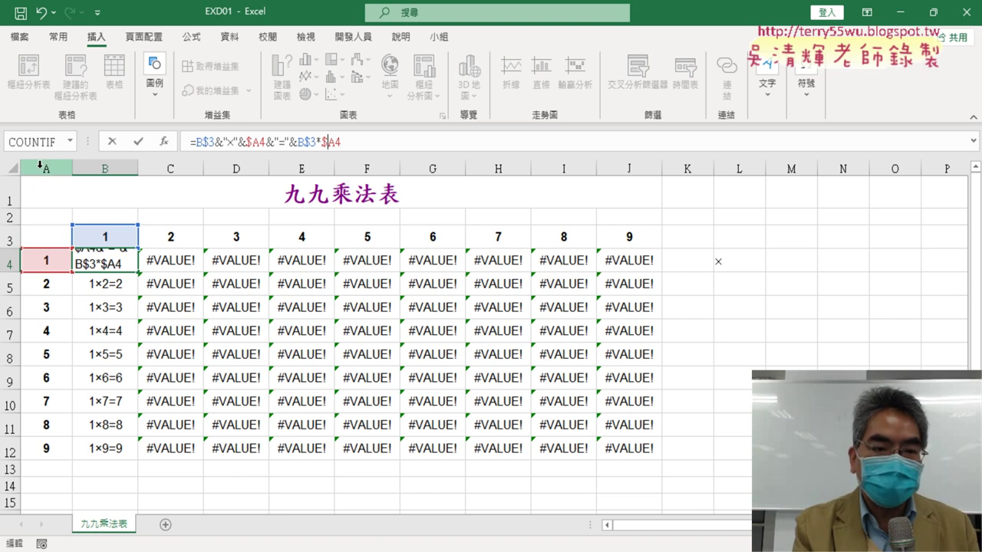
left_click(138, 142)
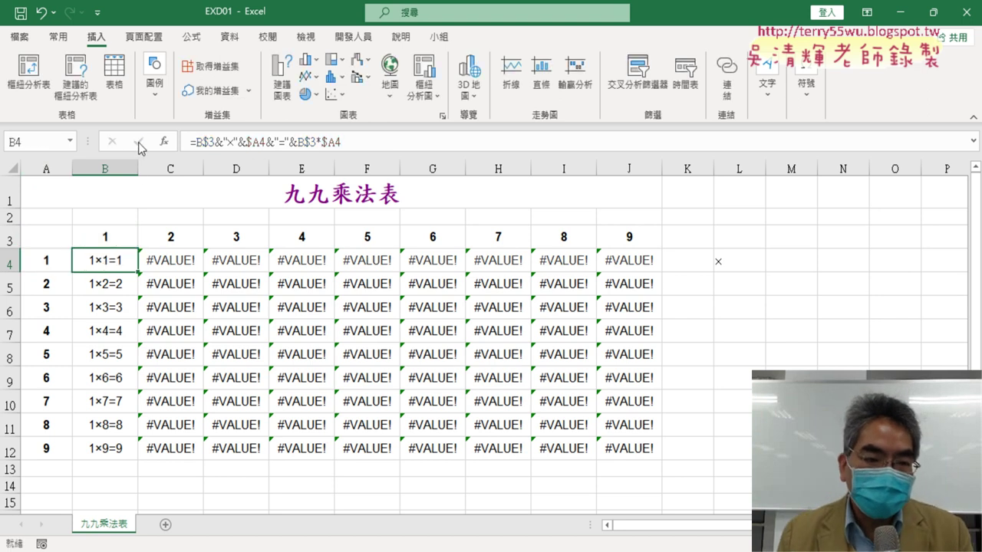
Fill the corrected B4 formula through B4:J12 (1×1=1 to 9×9=81) and delete L4's stray ×
mouse_move(140, 273)
left_mouse_down()
mouse_move(139, 460)
mouse_move(677, 463)
left_mouse_up()
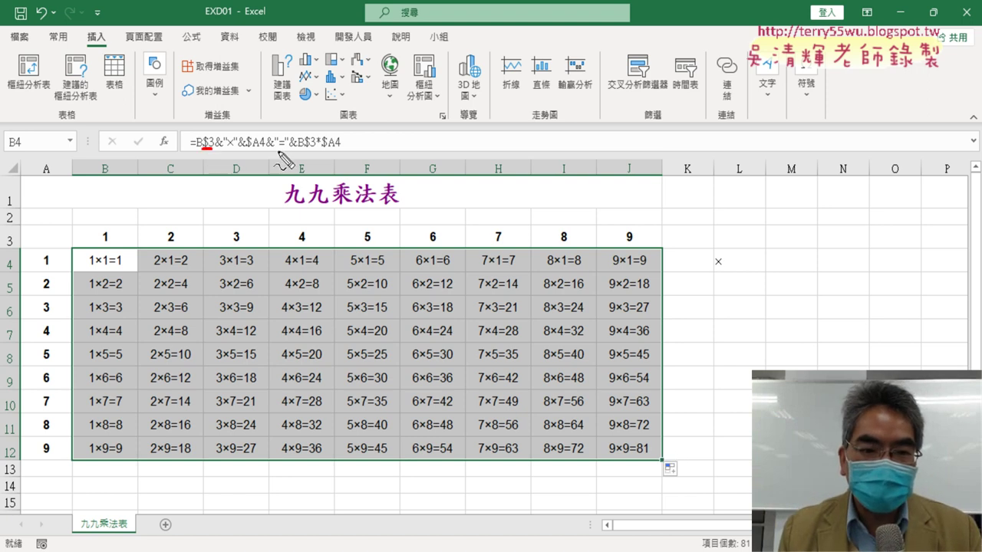
left_click_drag(305, 150, 315, 149)
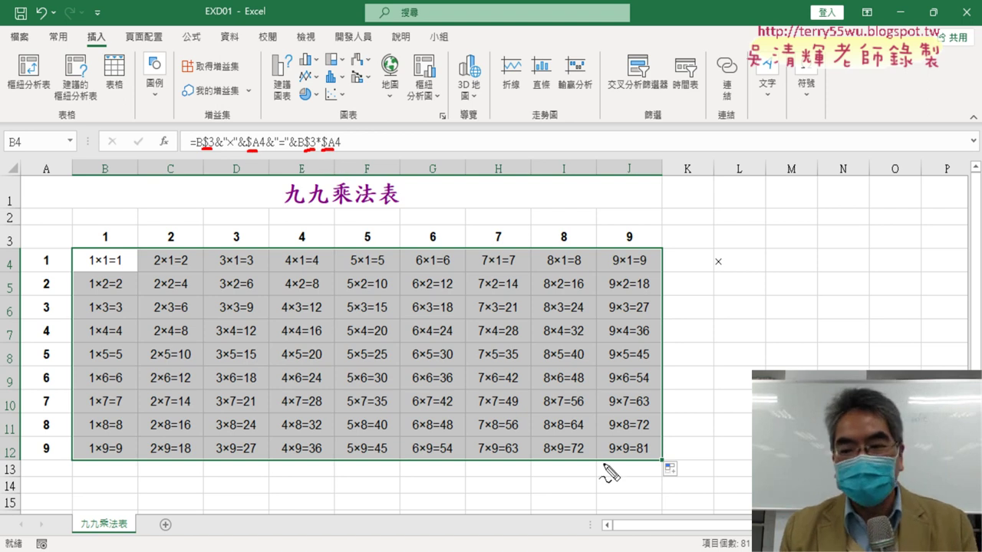
key("Escape")
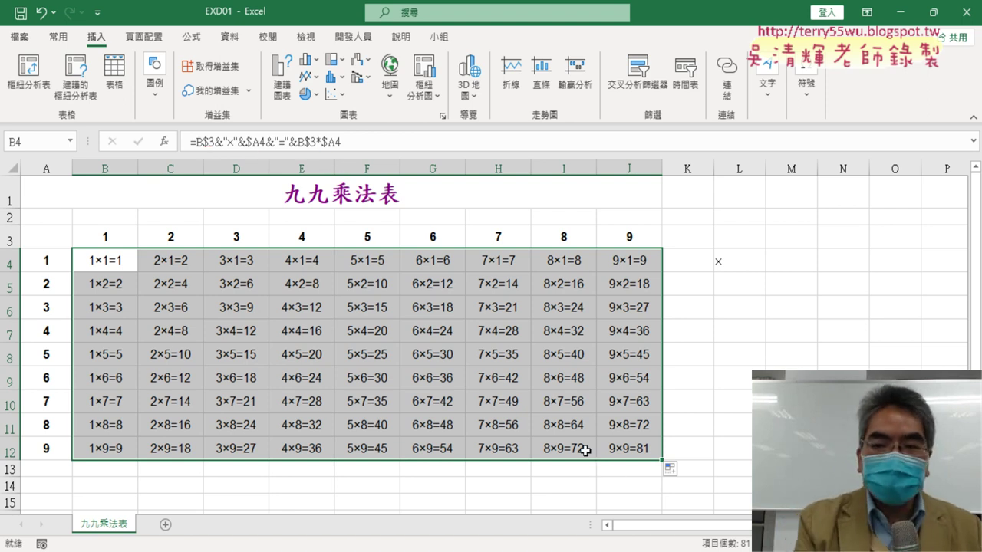
left_click(734, 265)
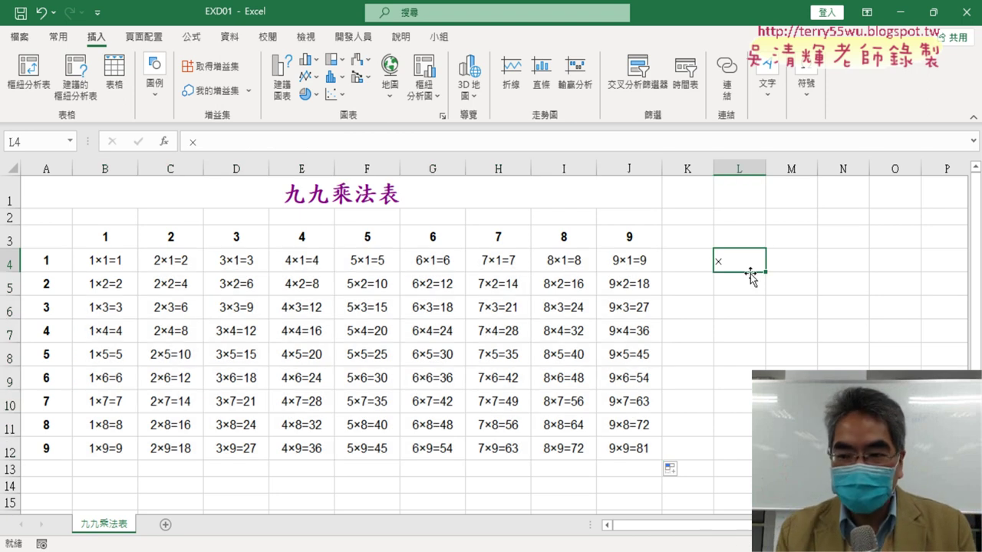
key("Delete")
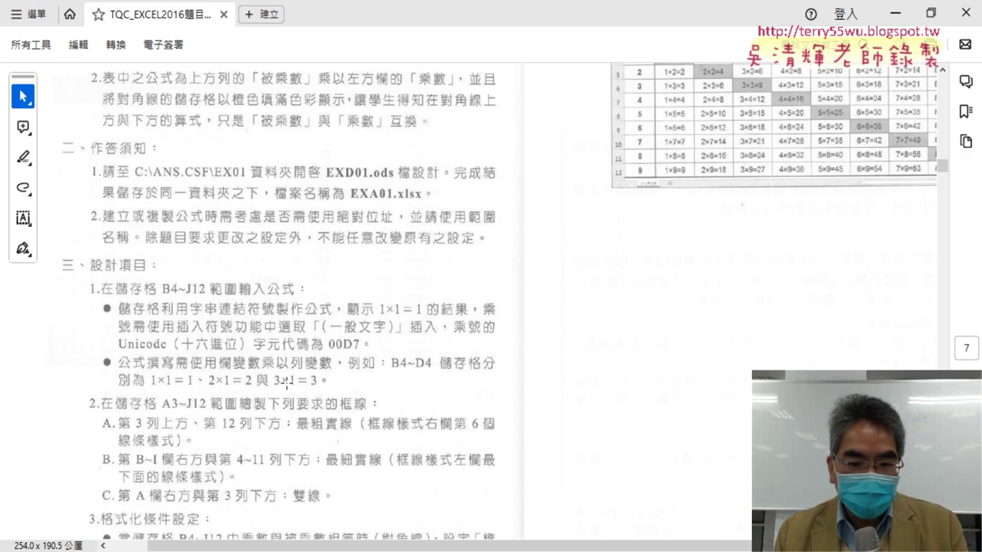
Minimize the instructions PDF and select B4 in the finished Excel multiplication table
scroll(306, 384, "down", 2)
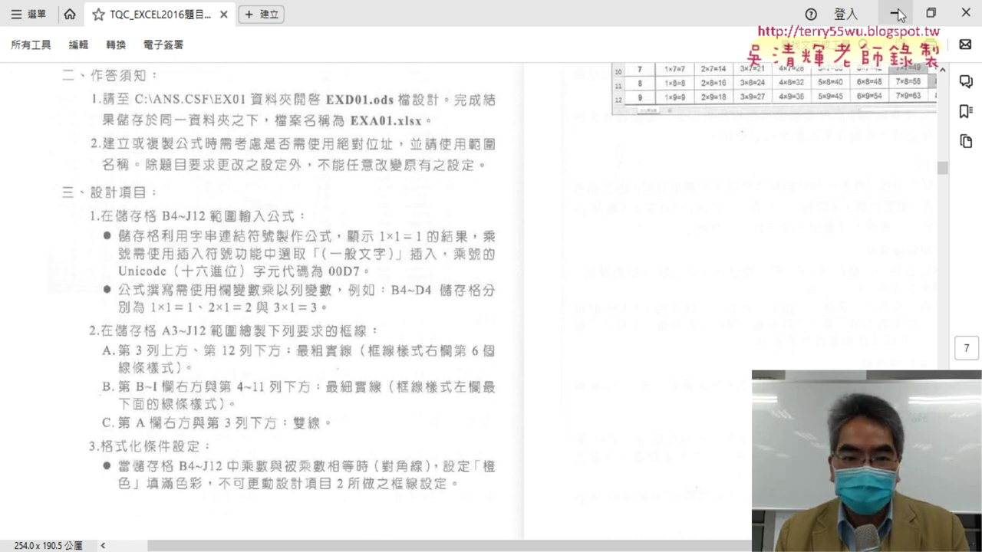
left_click(895, 25)
left_click(111, 263)
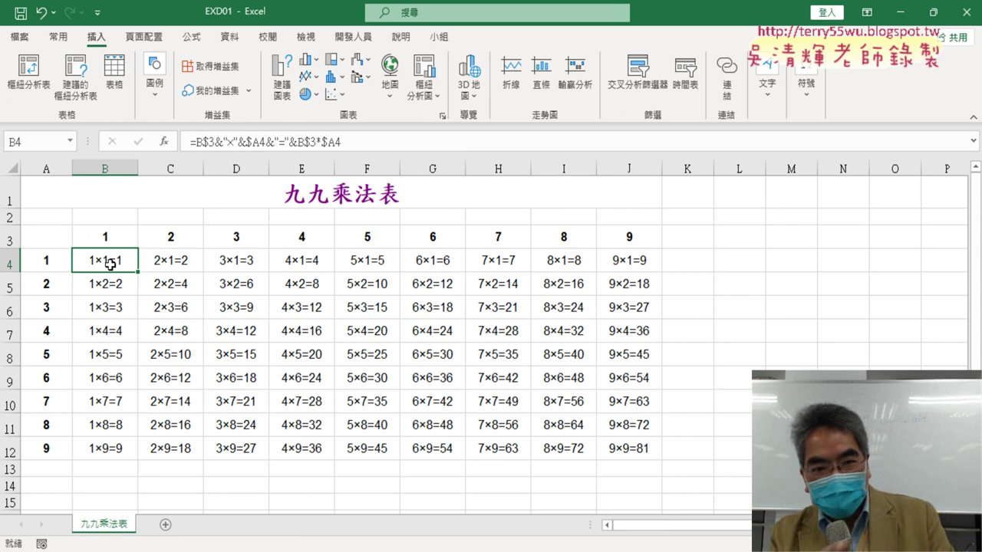